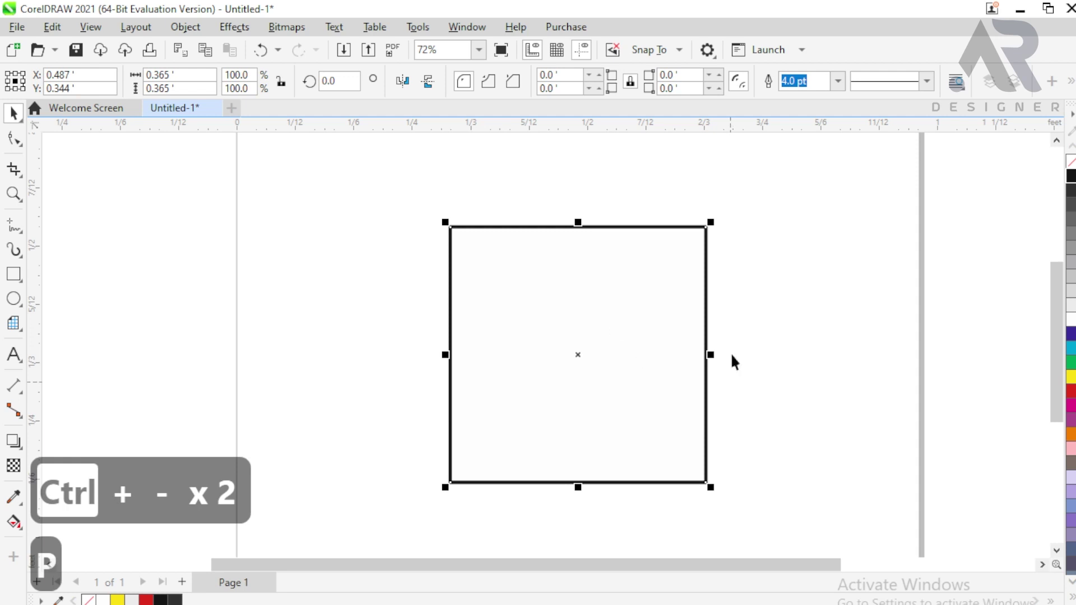
Duplicate the square and resize the copy into a full-width strip about 0.094 ft tall, directly above the square's top edge.
{"action": "left_click", "coordinate": [671, 339]}
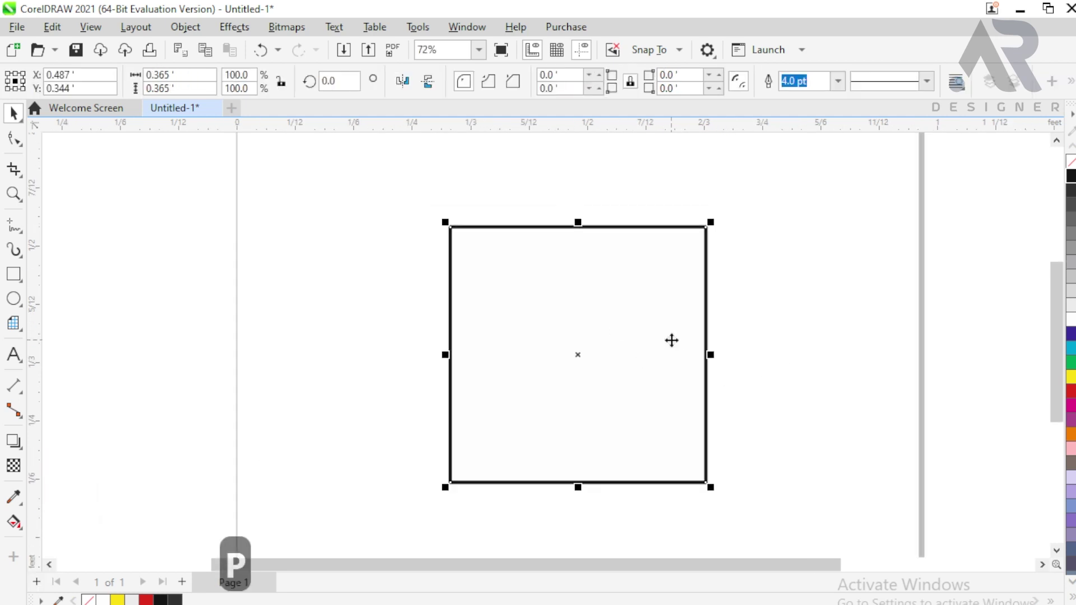
{"action": "key", "text": "KP_Add"}
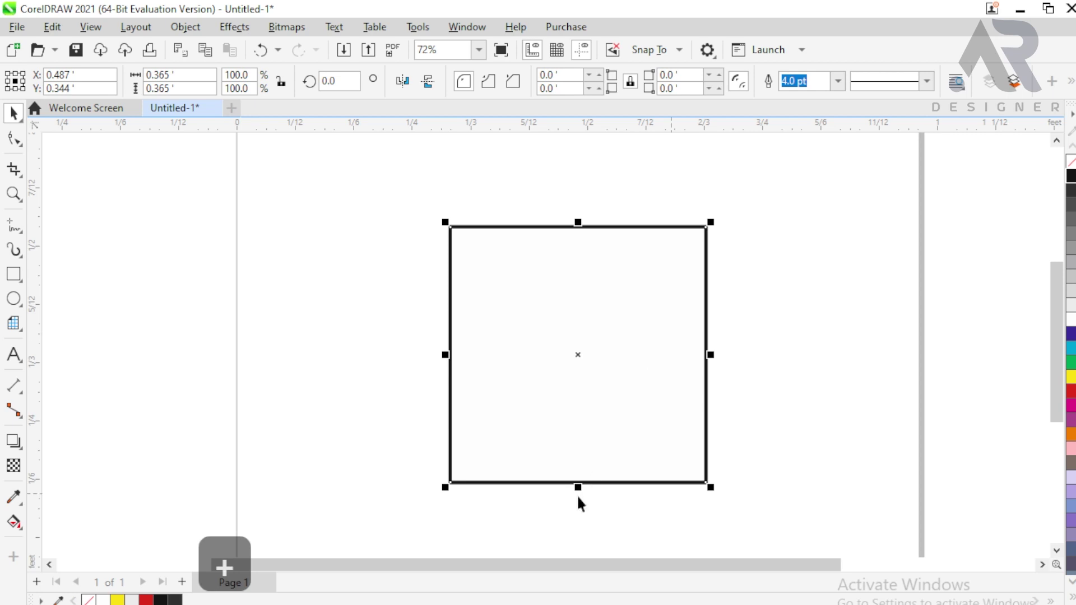
{"action": "left_click_drag", "start_coordinate": [578, 487], "coordinate": [606, 204]}
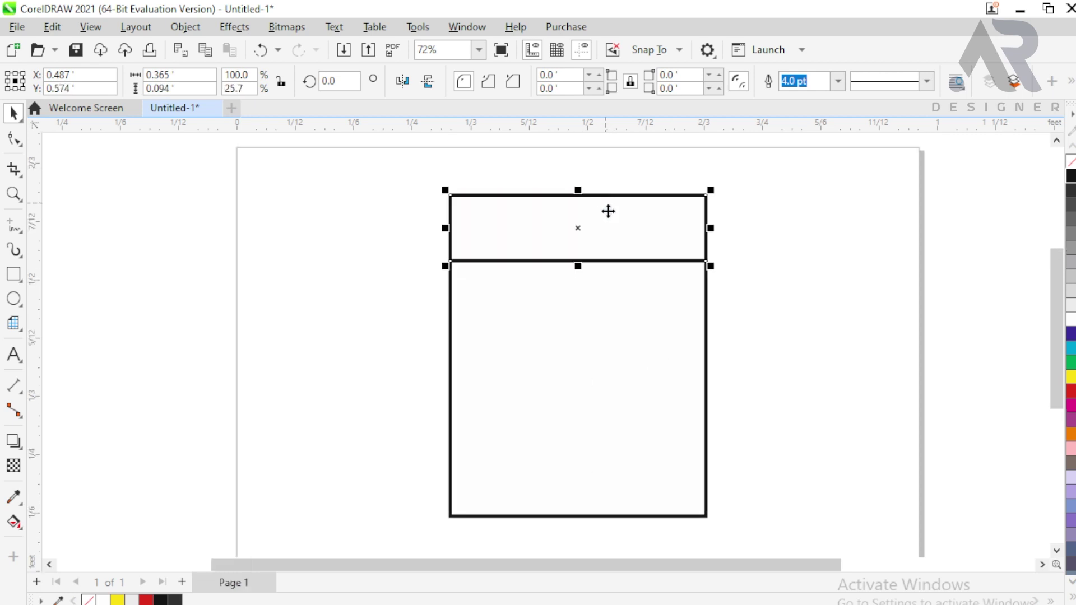
{"action": "left_click", "coordinate": [799, 258]}
Nudge the strip up to a centre height of about 0.581 ft, leaving a narrow gap above the square.
{"action": "left_click", "coordinate": [657, 233]}
{"action": "key", "text": "ctrl+plus"}
{"action": "key", "text": "ctrl+plus"}
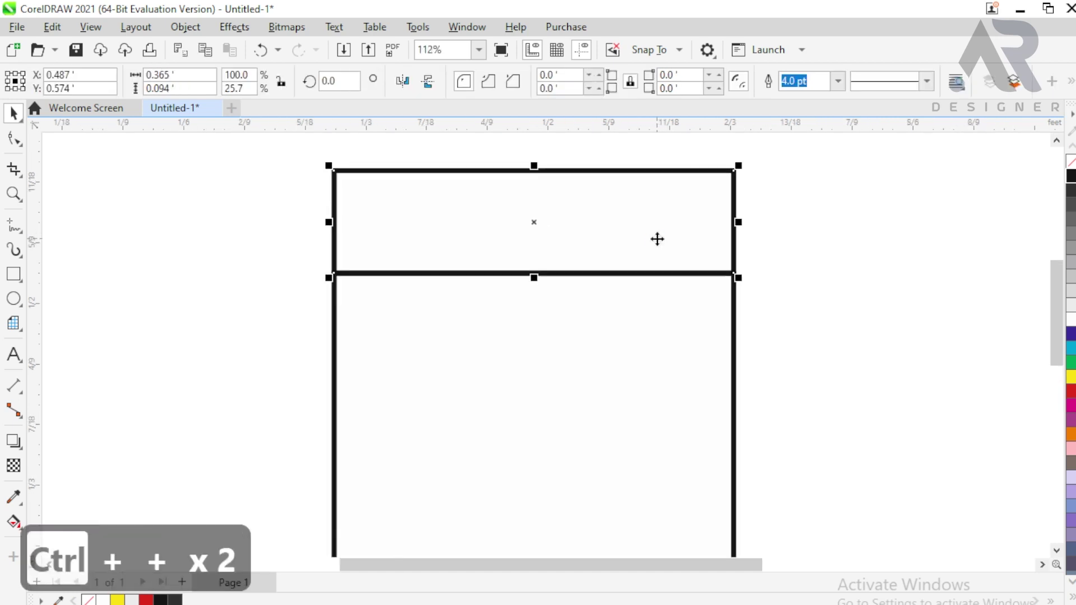
{"action": "key", "text": "Up"}
{"action": "key", "text": "Up"}
{"action": "key", "text": "Up"}
{"action": "key", "text": "Up"}
{"action": "key", "text": "Up"}
{"action": "key", "text": "Up"}
{"action": "key", "text": "Up"}
{"action": "key", "text": "Up"}
{"action": "key", "text": "Up"}
{"action": "key", "text": "Up"}
{"action": "key", "text": "Up"}
{"action": "key", "text": "Up"}
{"action": "key", "text": "Up"}
{"action": "key", "text": "Up"}
{"action": "key", "text": "Up"}
{"action": "key", "text": "Up"}
{"action": "key", "text": "Up"}
{"action": "key", "text": "Up"}
{"action": "key", "text": "Up"}
{"action": "key", "text": "Up"}
{"action": "key", "text": "Up"}
{"action": "key", "text": "Up"}
{"action": "key", "text": "Up"}
{"action": "key", "text": "Up"}
{"action": "key", "text": "Up"}
{"action": "key", "text": "Up"}
{"action": "key", "text": "Up"}
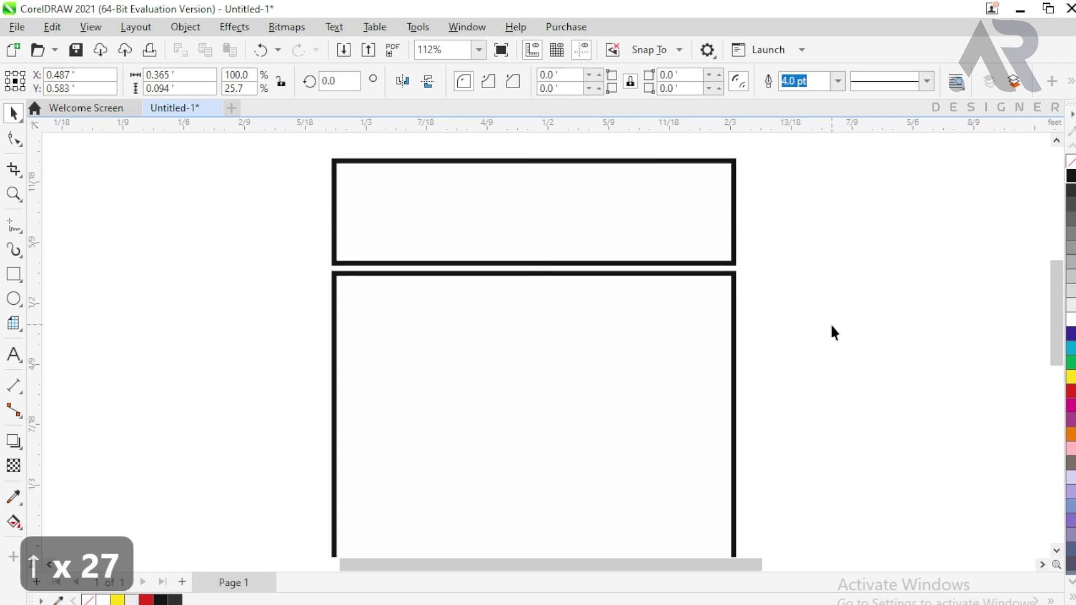
{"action": "left_click", "coordinate": [747, 345]}
{"action": "left_click", "coordinate": [579, 219]}
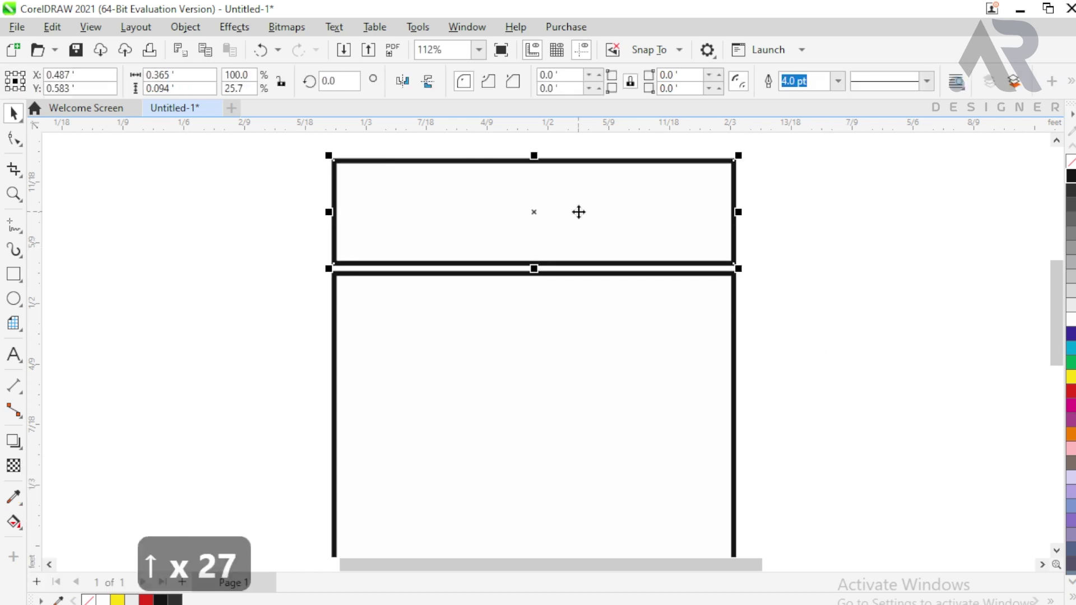
{"action": "key", "text": "Up"}
{"action": "key", "text": "Up"}
{"action": "key", "text": "Down"}
{"action": "key", "text": "Down"}
{"action": "key", "text": "Down"}
{"action": "key", "text": "Down"}
{"action": "key", "text": "Down"}
{"action": "key", "text": "Down"}
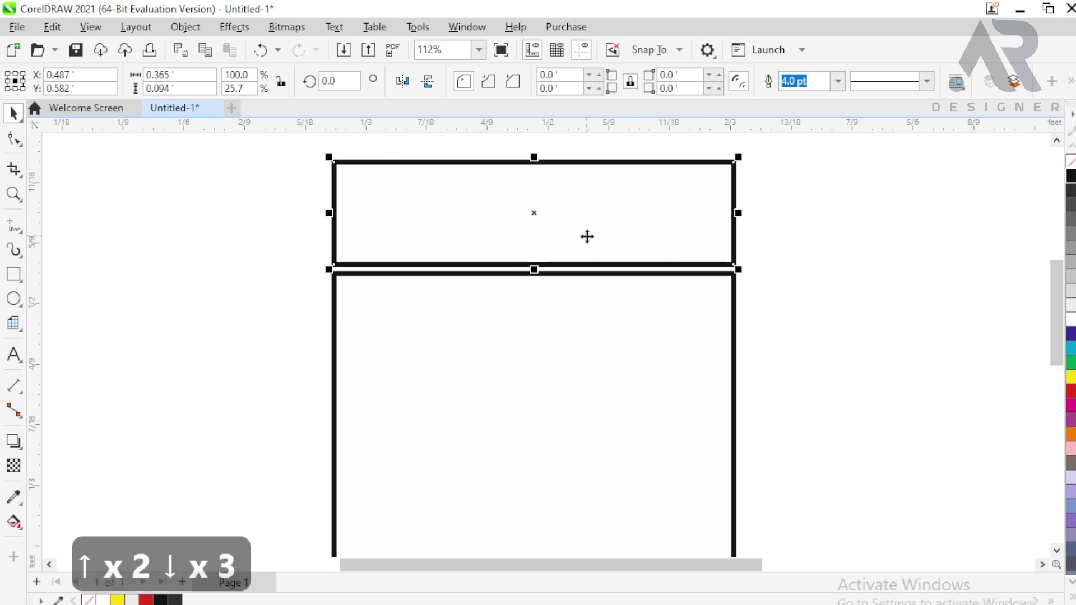
{"action": "left_click", "coordinate": [706, 314]}
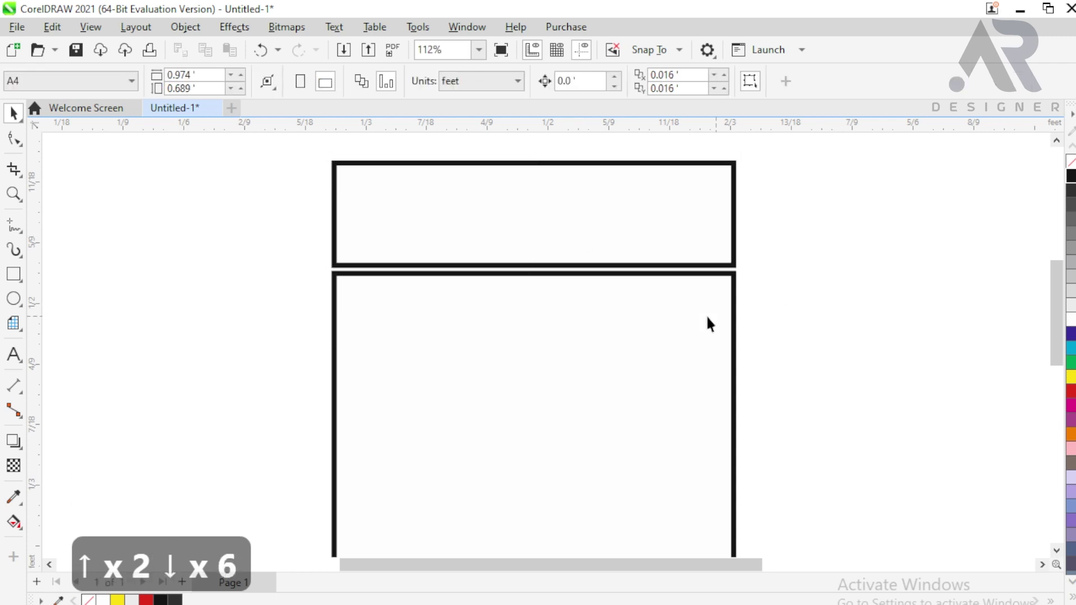
Duplicate the strip and place the copy inside the square, aligned with its bottom corners.
{"action": "scroll", "coordinate": [701, 311], "scroll_direction": "down", "scroll_amount": 1}
{"action": "left_click_drag", "start_coordinate": [635, 395], "coordinate": [633, 325]}
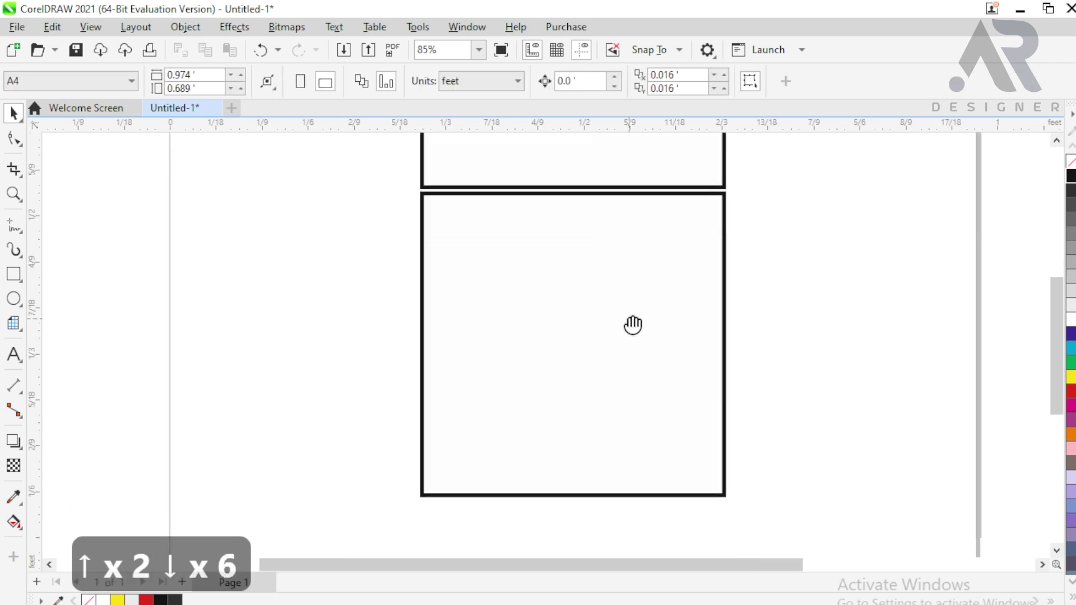
{"action": "left_click", "coordinate": [648, 166]}
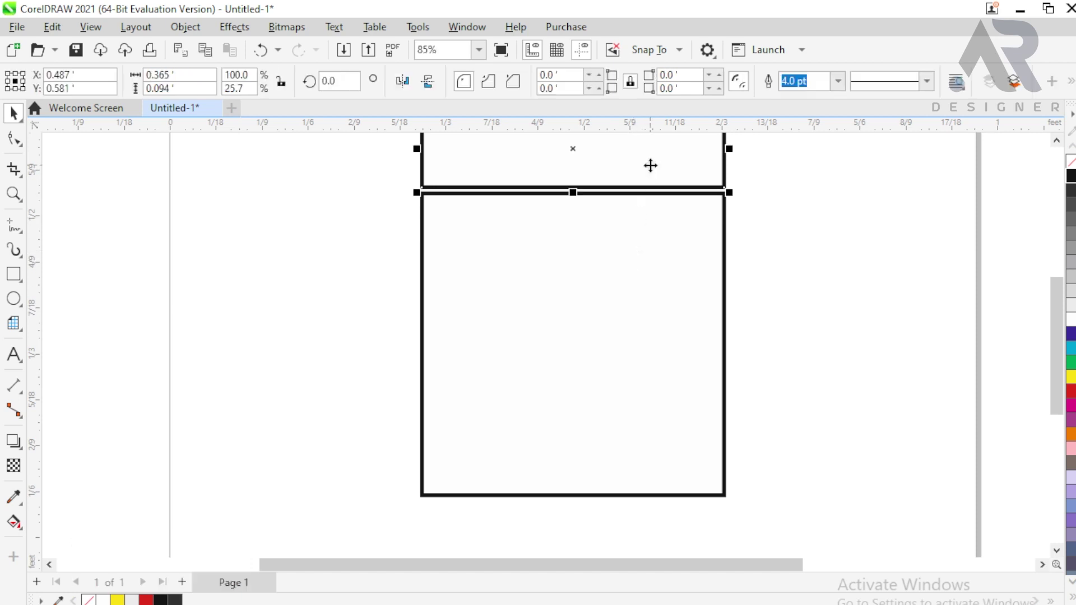
{"action": "key", "text": "KP_Add"}
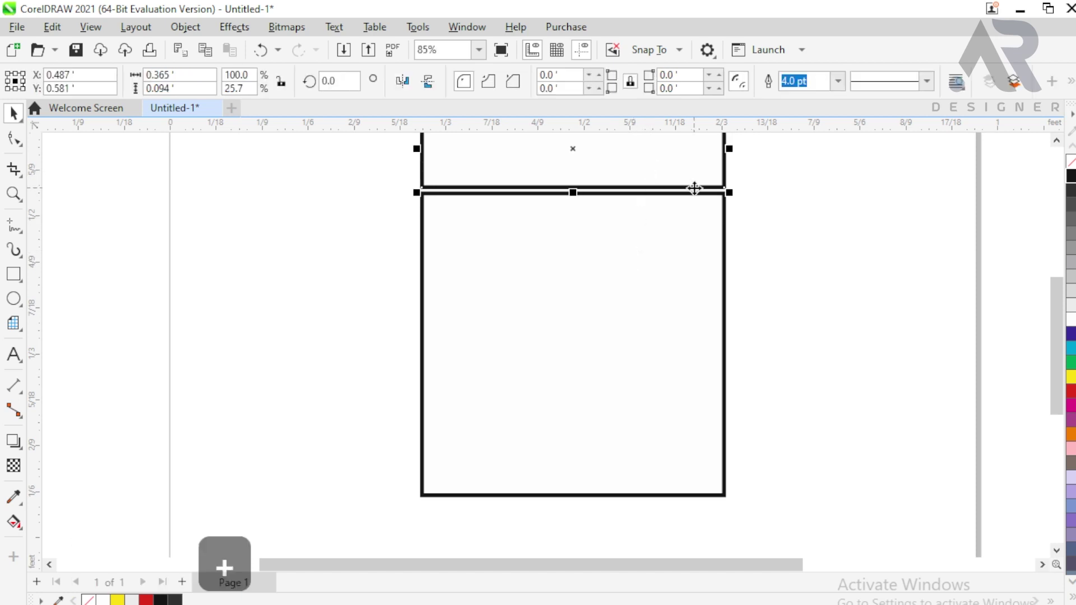
{"action": "left_click_drag", "start_coordinate": [695, 187], "coordinate": [723, 493]}
{"action": "key", "text": "ctrl+plus"}
{"action": "key", "text": "ctrl+plus"}
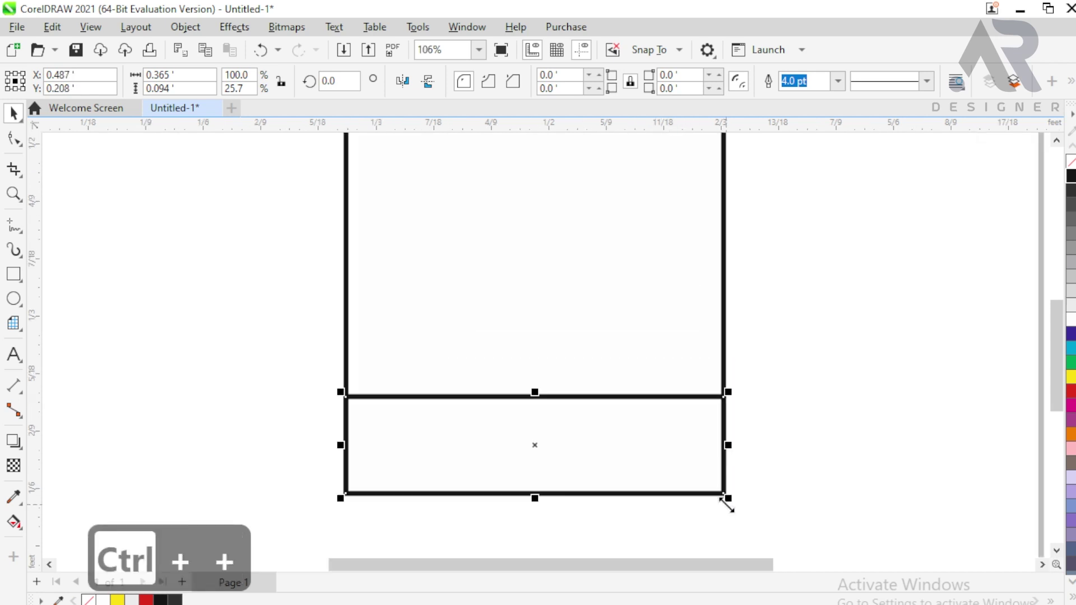
{"action": "key", "text": "ctrl+plus"}
{"action": "key", "text": "ctrl+minus"}
{"action": "key", "text": "ctrl+minus"}
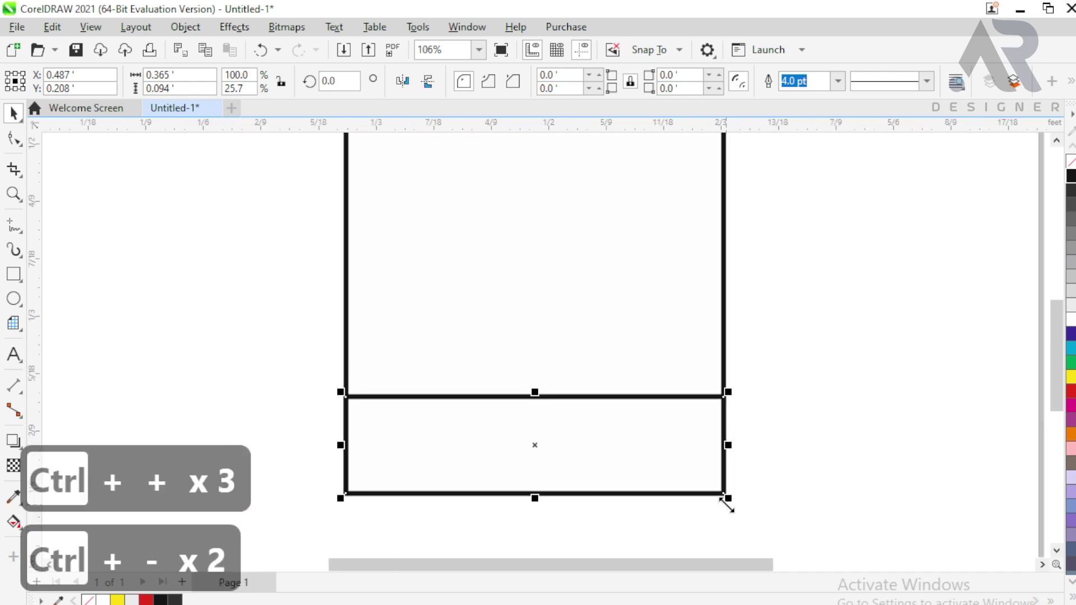
{"action": "key", "text": "F4"}
{"action": "left_click", "coordinate": [792, 396]}
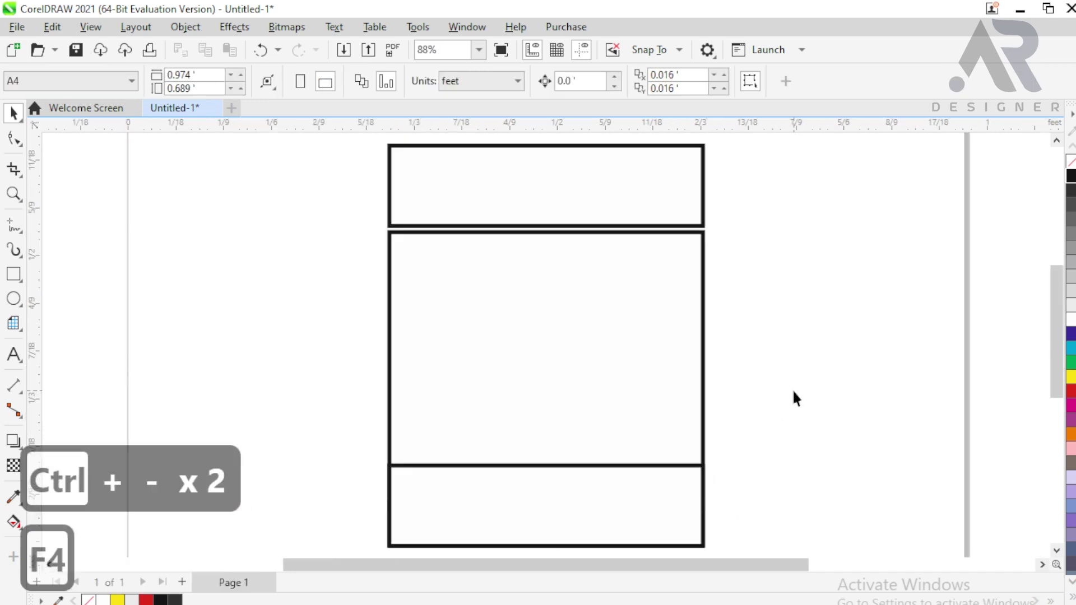
Add the letter S as artistic text in the empty area beside the page.
{"action": "left_click_drag", "start_coordinate": [526, 380], "coordinate": [725, 385]}
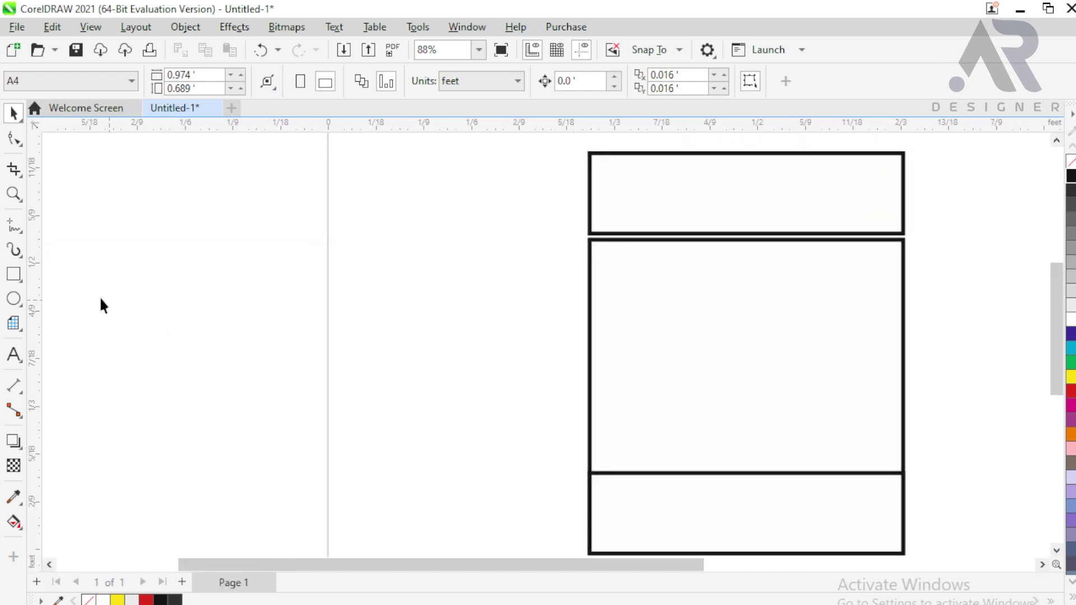
{"action": "left_click", "coordinate": [14, 355]}
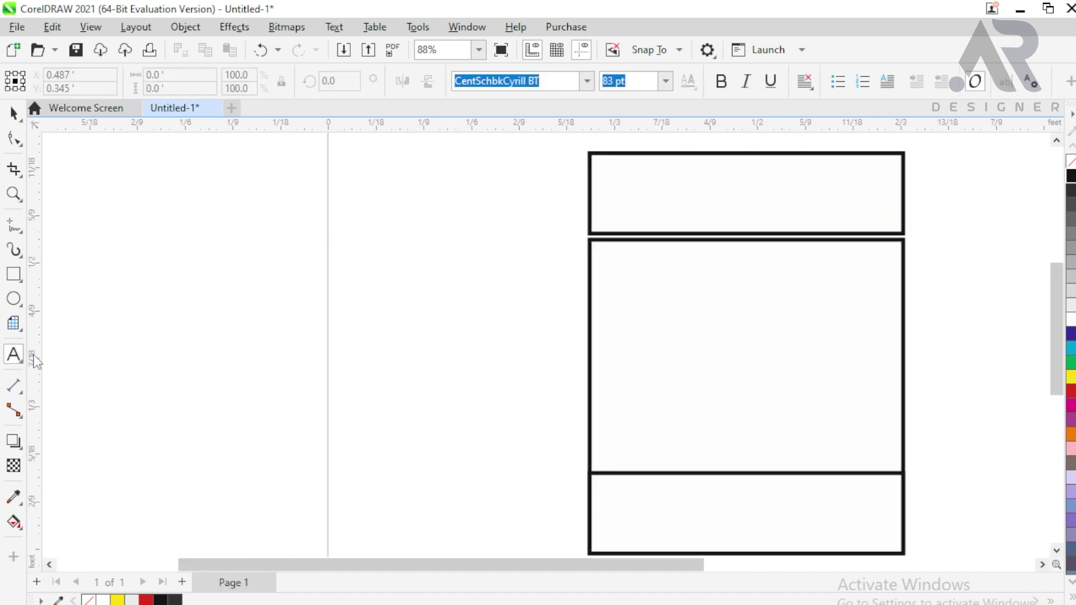
{"action": "left_click", "coordinate": [159, 361]}
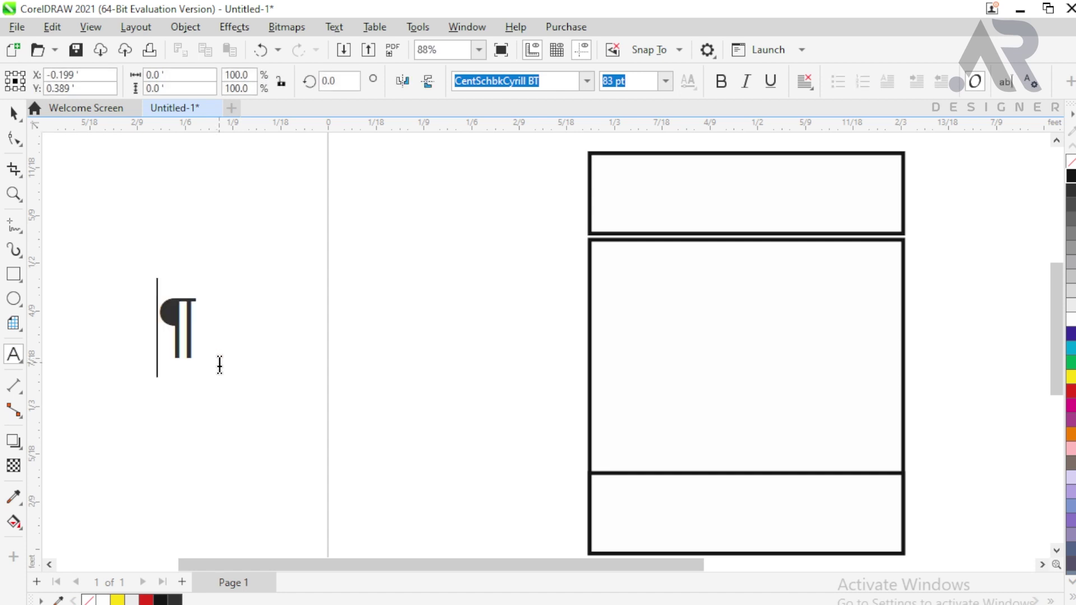
{"action": "type", "text": "S"}
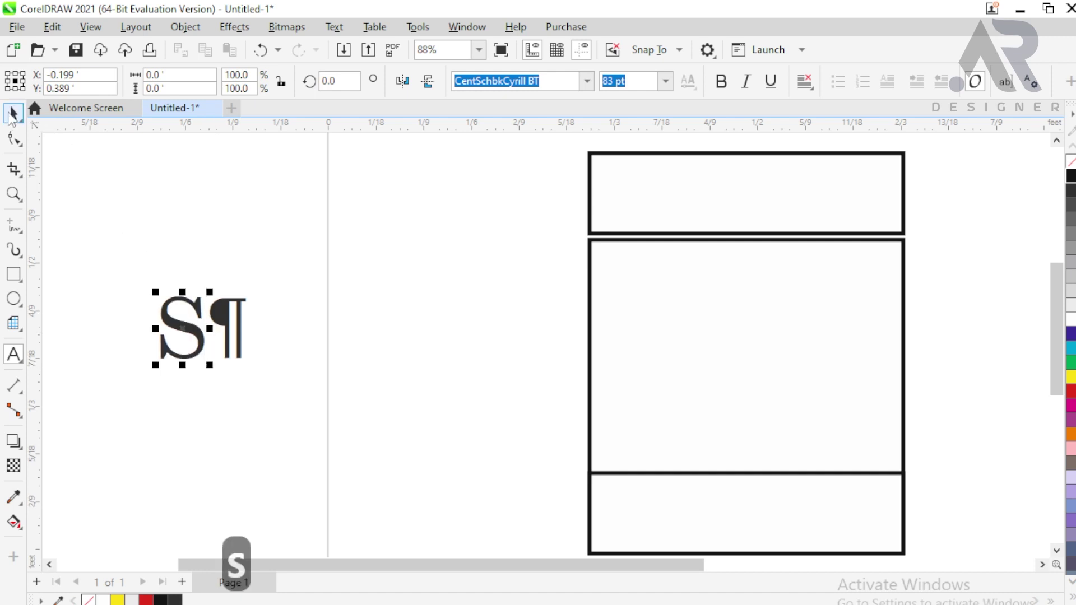
{"action": "left_click", "coordinate": [12, 114]}
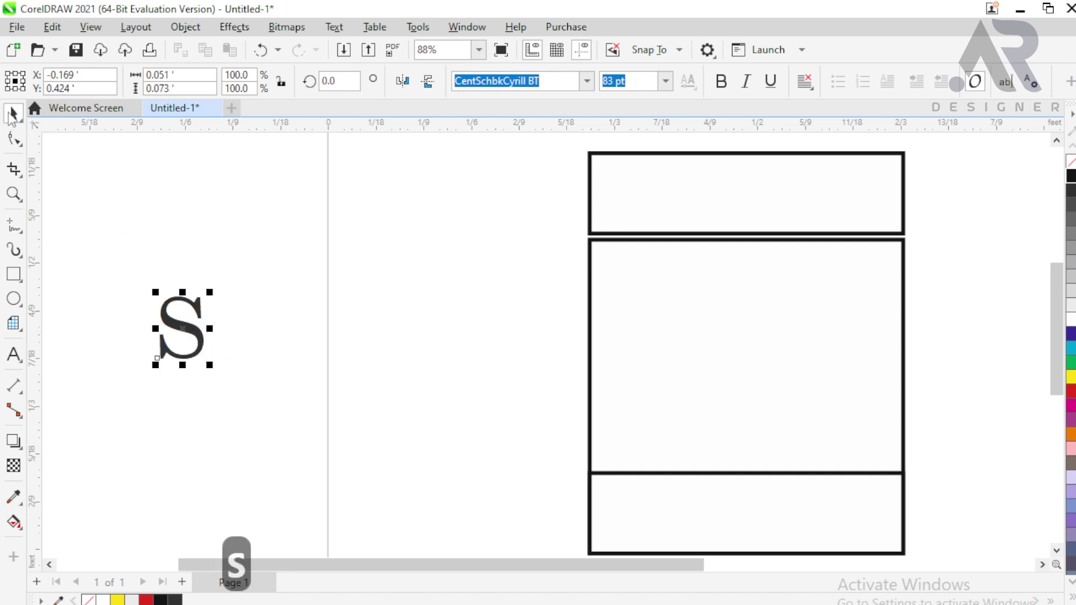
Format the letter S in Arial Black, scaled up to about 342 pt, with a yellow fill.
{"action": "left_click", "coordinate": [586, 82]}
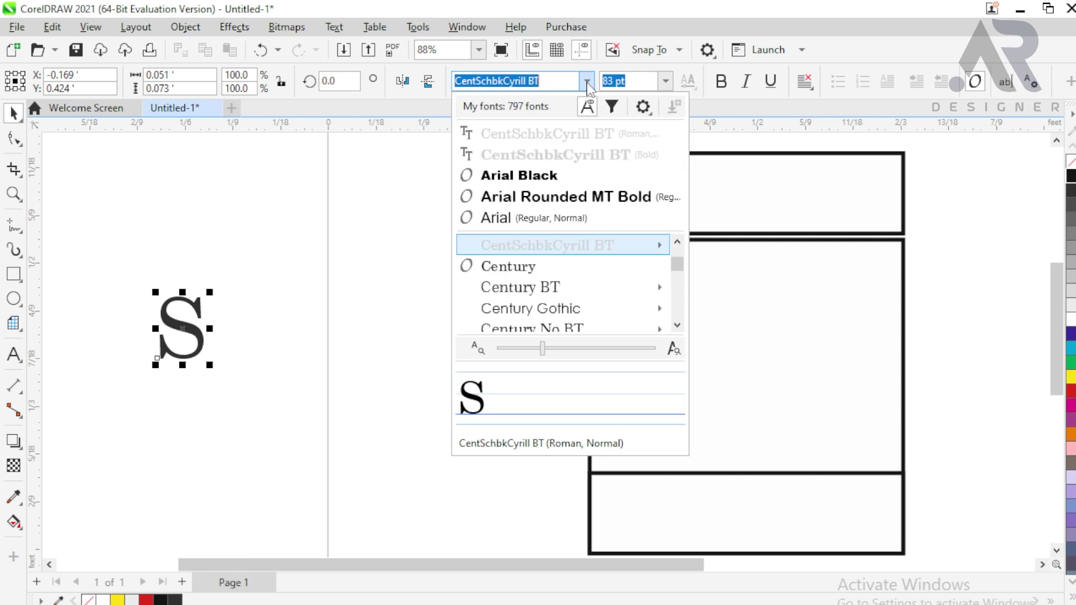
{"action": "left_click", "coordinate": [507, 177]}
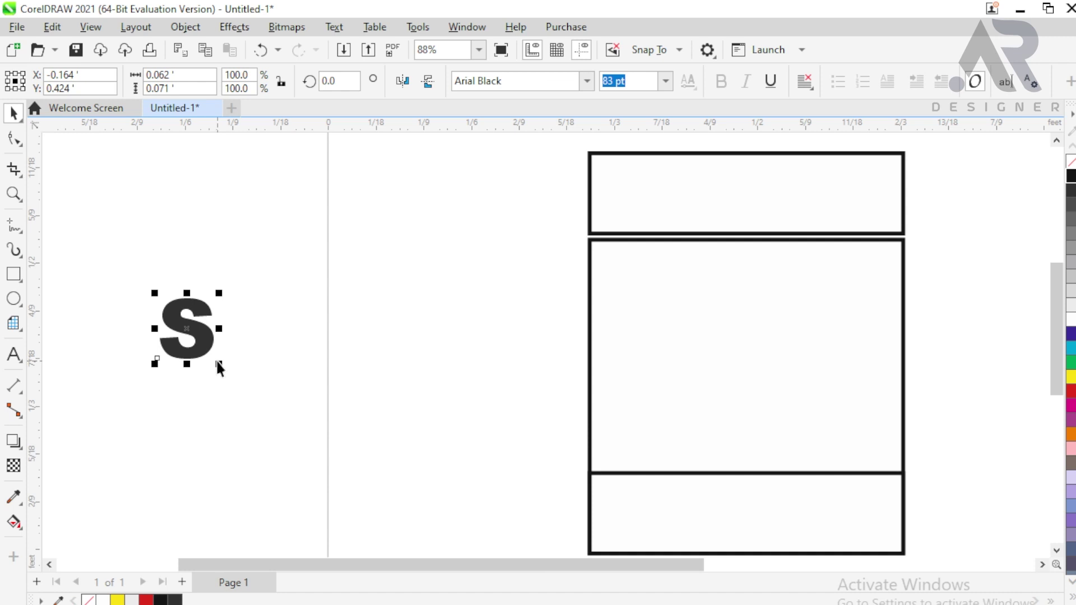
{"action": "left_click_drag", "start_coordinate": [218, 365], "coordinate": [338, 442]}
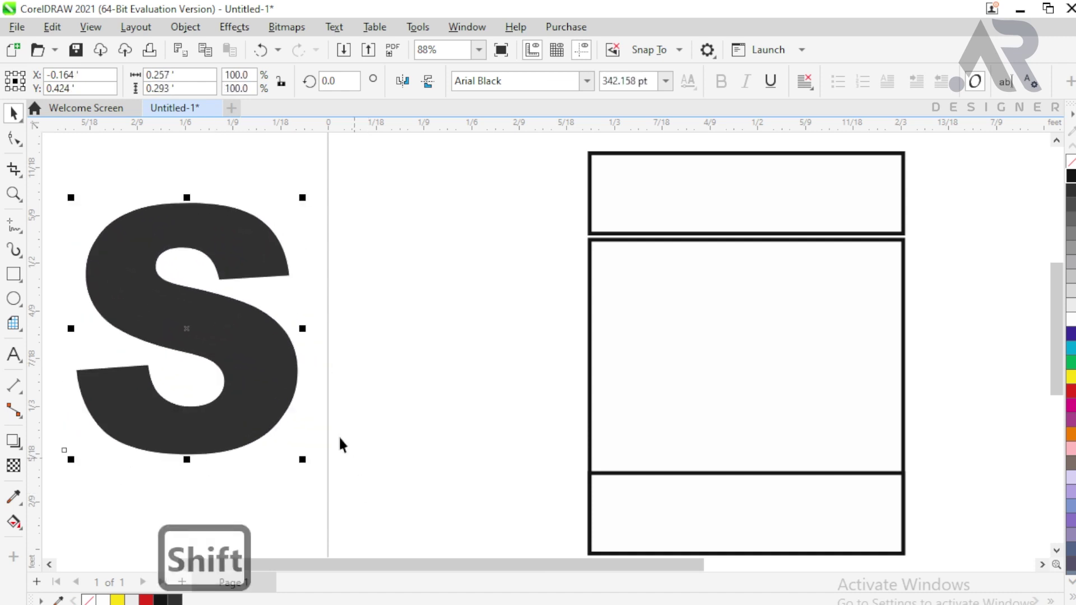
{"action": "left_click", "coordinate": [1071, 378]}
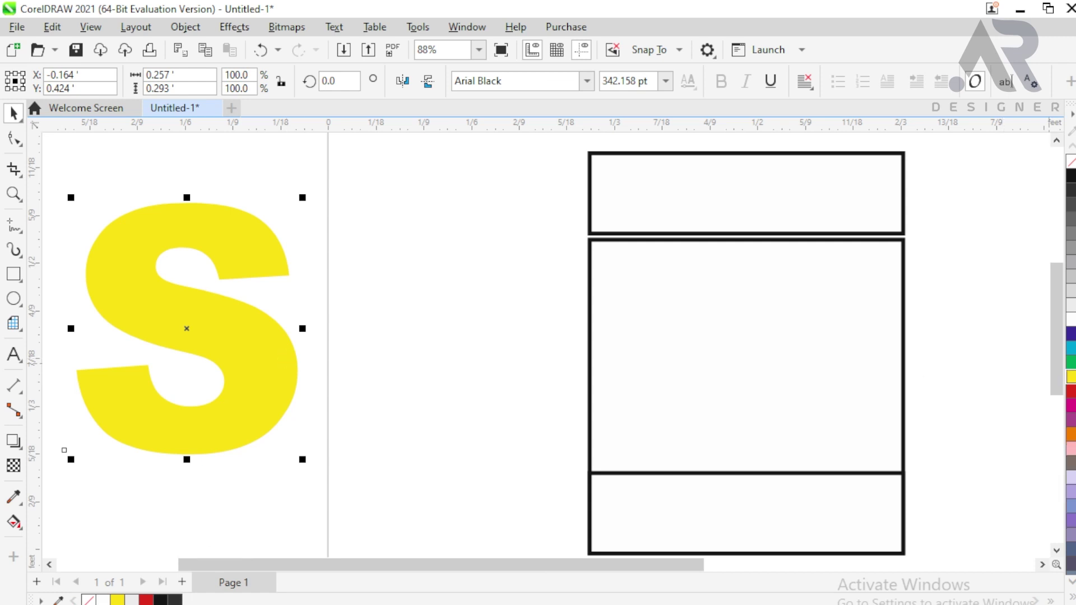
PowerClip the yellow S inside the large square.
{"action": "right_click", "coordinate": [233, 344]}
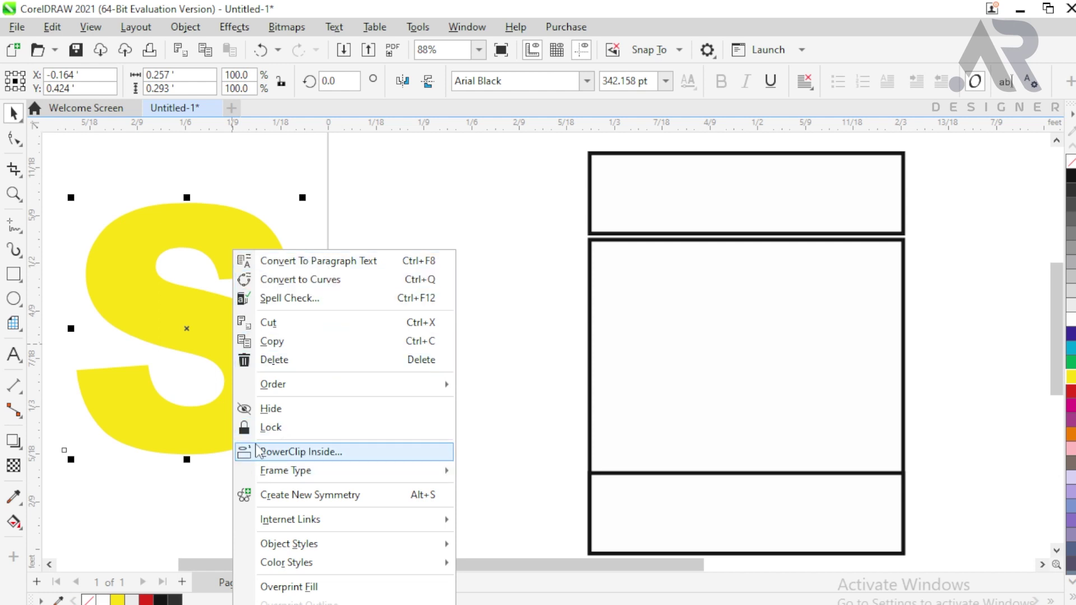
{"action": "left_click", "coordinate": [315, 452]}
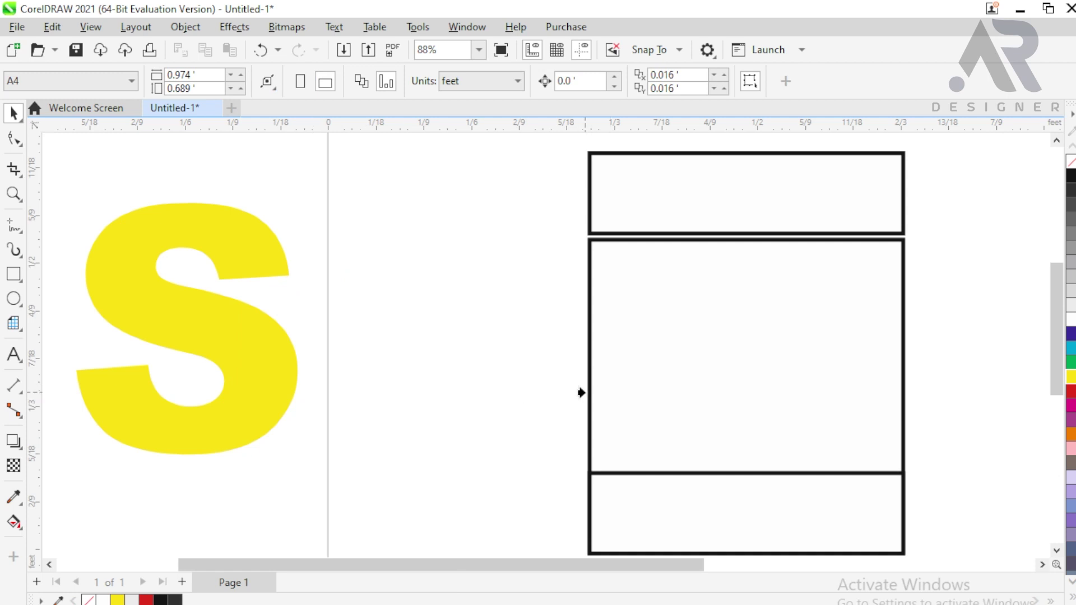
{"action": "left_click", "coordinate": [587, 393]}
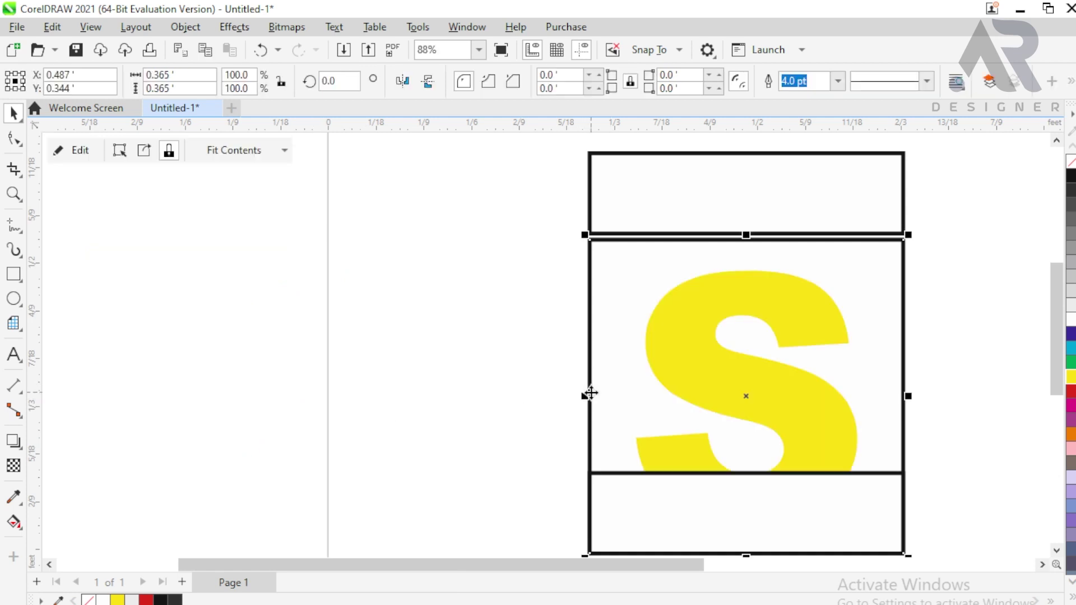
{"action": "left_click", "coordinate": [439, 385]}
Open the square's PowerClip contents for editing and enlarge the S to about 474 pt, extending past the frame.
{"action": "left_click", "coordinate": [776, 390]}
{"action": "double_click", "coordinate": [771, 381]}
{"action": "left_click", "coordinate": [767, 381]}
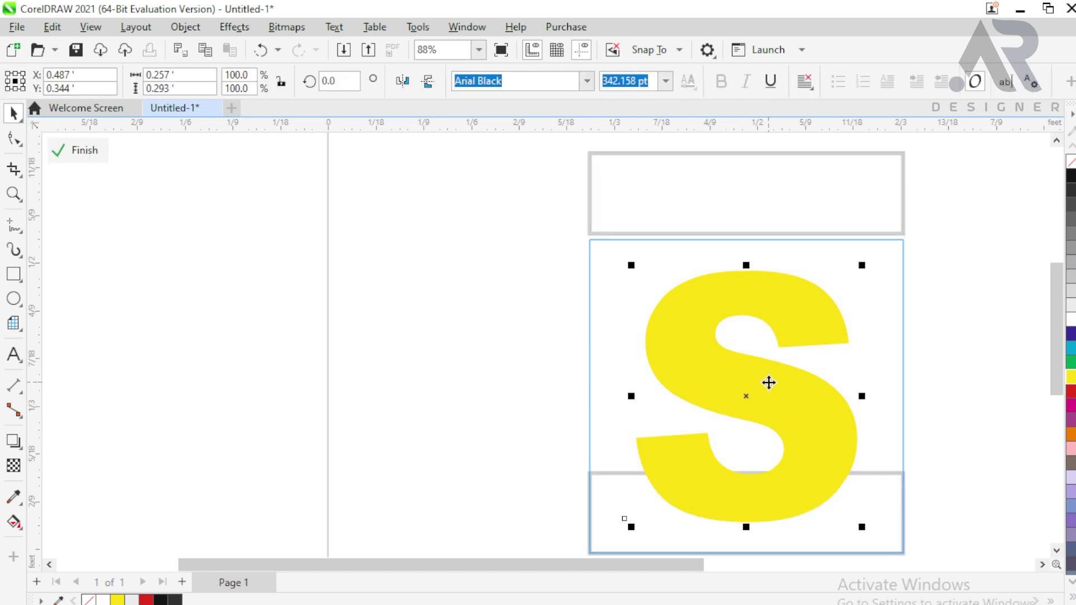
{"action": "left_click_drag", "start_coordinate": [862, 265], "coordinate": [944, 221]}
{"action": "left_click_drag", "start_coordinate": [809, 396], "coordinate": [849, 370]}
{"action": "left_click_drag", "start_coordinate": [939, 197], "coordinate": [948, 189]}
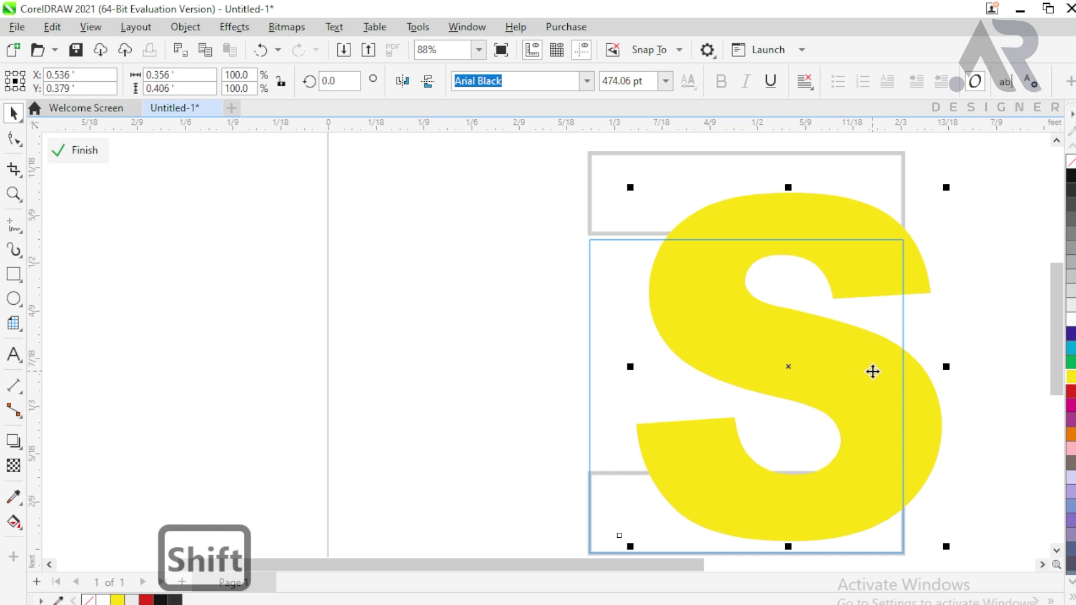
Shift the enlarged S left and slightly down in the frame, to about X 0.526 ft, Y 0.371 ft.
{"action": "key", "text": "Left"}
{"action": "key", "text": "Left"}
{"action": "key", "text": "Left"}
{"action": "key", "text": "Left"}
{"action": "key", "text": "Left"}
{"action": "key", "text": "Left"}
{"action": "key", "text": "Left"}
{"action": "key", "text": "Left"}
{"action": "key", "text": "Left"}
{"action": "key", "text": "Left"}
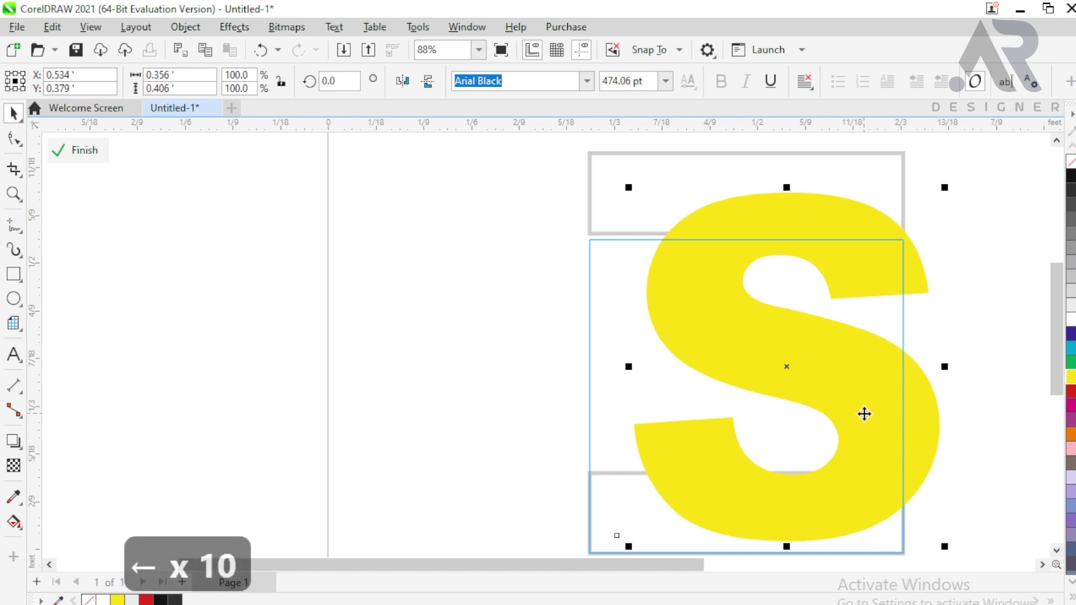
{"action": "key", "text": "Left"}
{"action": "key", "text": "Left"}
{"action": "key", "text": "Left"}
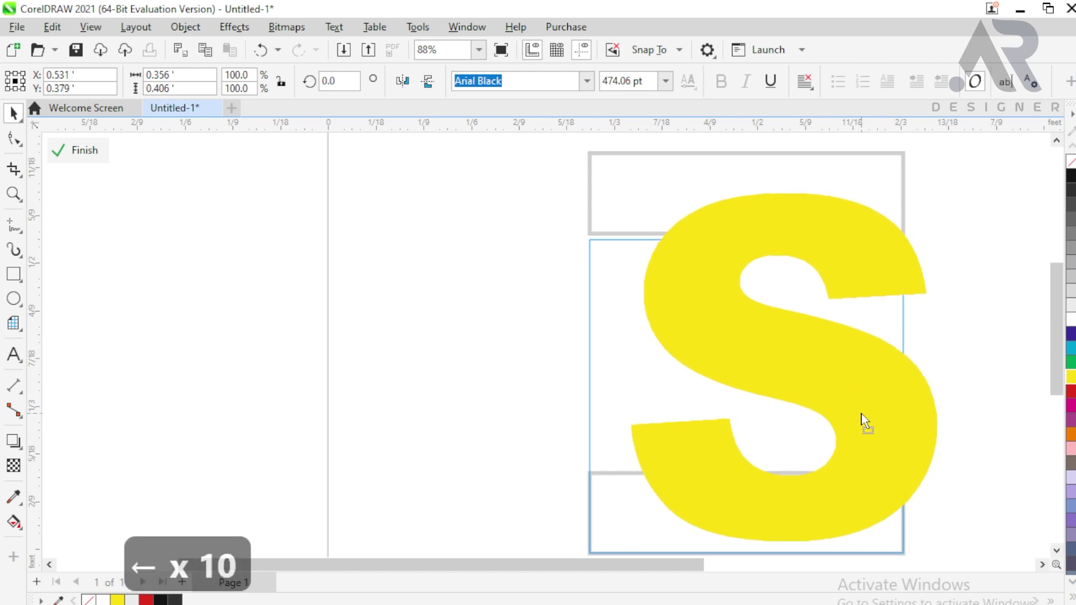
{"action": "mouse_move", "coordinate": [861, 415]}
{"action": "left_mouse_down"}
{"action": "mouse_move", "coordinate": [848, 420]}
{"action": "mouse_move", "coordinate": [858, 420]}
{"action": "left_mouse_up"}
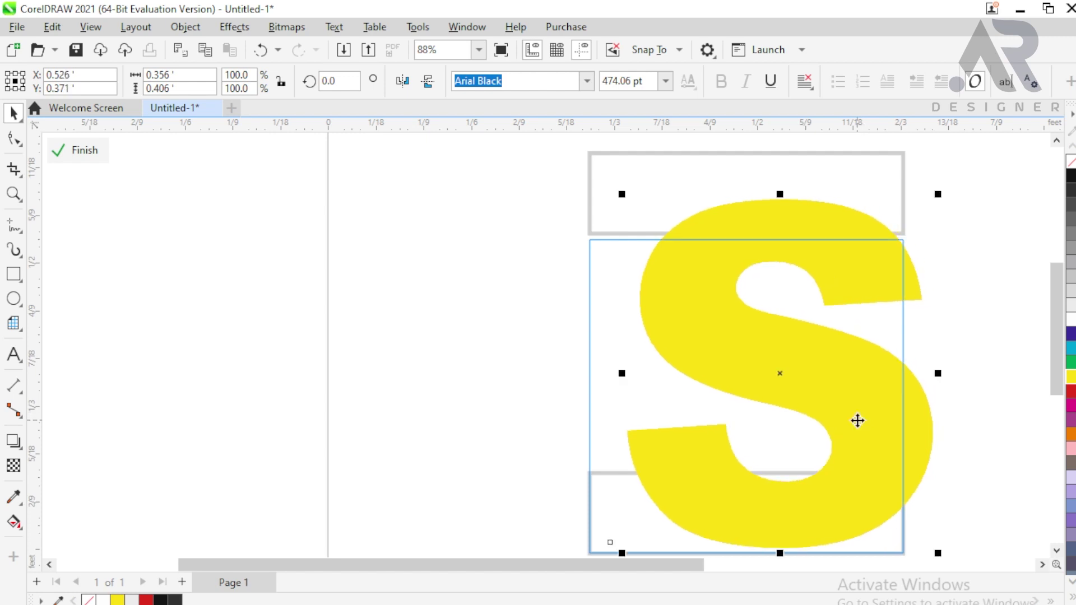
Nudge the S slightly down and to the right within the frame, and finish editing the PowerClip contents.
{"action": "key", "text": "Down"}
{"action": "key", "text": "Down"}
{"action": "key", "text": "Down"}
{"action": "key", "text": "Down"}
{"action": "key", "text": "Down"}
{"action": "key", "text": "Down"}
{"action": "key", "text": "Down"}
{"action": "key", "text": "Down"}
{"action": "key", "text": "Right"}
{"action": "key", "text": "Right"}
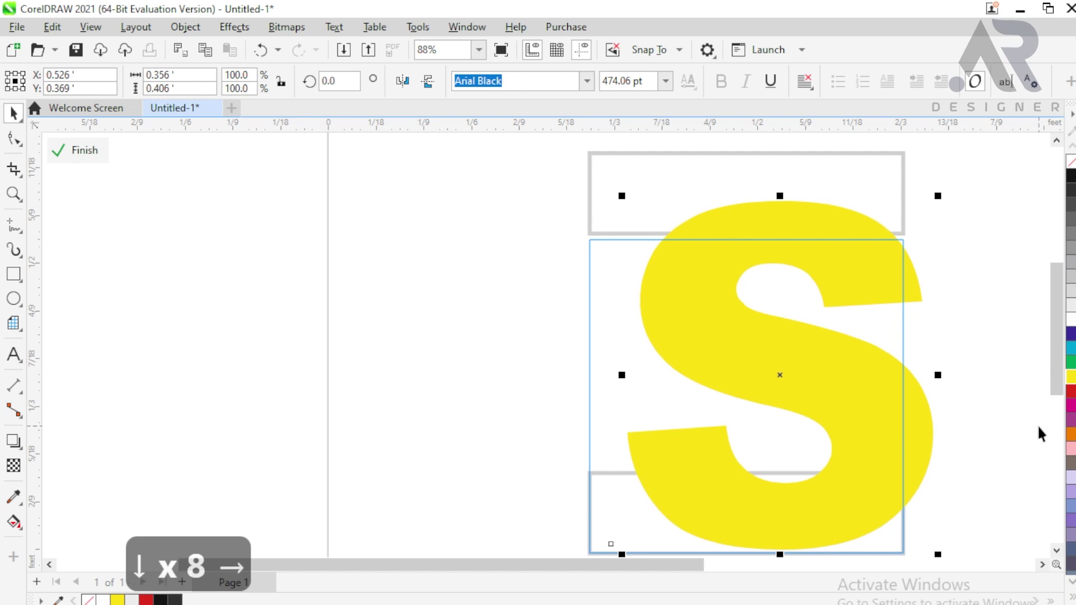
{"action": "key", "text": "Right"}
{"action": "key", "text": "Right"}
{"action": "key", "text": "Right"}
{"action": "key", "text": "Right"}
{"action": "key", "text": "Right"}
{"action": "key", "text": "Right"}
{"action": "key", "text": "Right"}
{"action": "key", "text": "Right"}
{"action": "key", "text": "Right"}
{"action": "key", "text": "Right"}
{"action": "key", "text": "Right"}
{"action": "key", "text": "Right"}
{"action": "key", "text": "Right"}
{"action": "key", "text": "Right"}
{"action": "key", "text": "Right"}
{"action": "key", "text": "Right"}
{"action": "key", "text": "Right"}
{"action": "key", "text": "Right"}
{"action": "key", "text": "Right"}
{"action": "key", "text": "Right"}
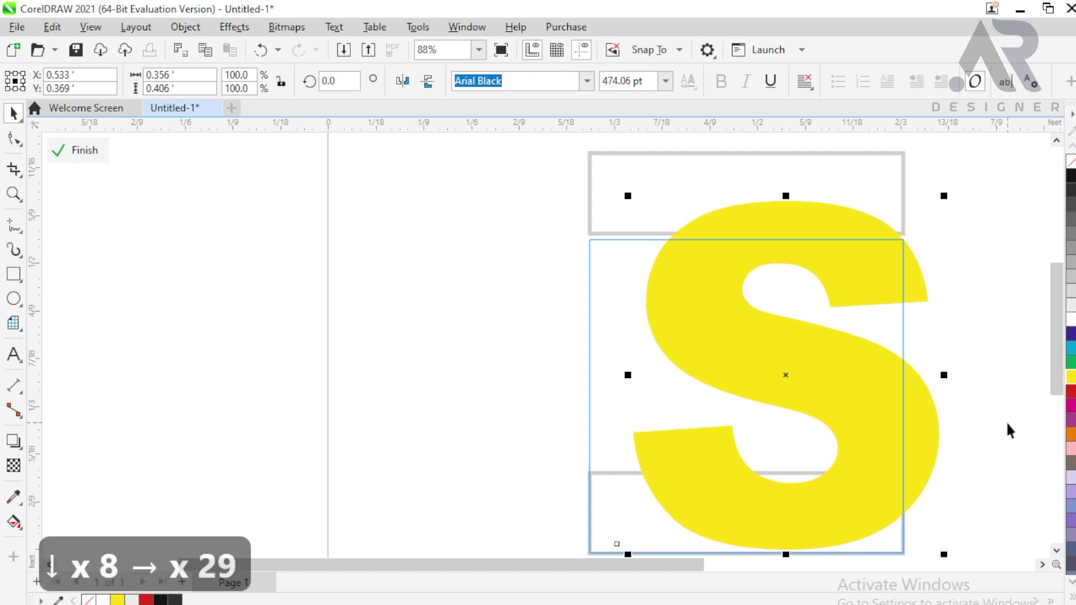
{"action": "key", "text": "Right"}
{"action": "key", "text": "Right"}
{"action": "key", "text": "Right"}
{"action": "key", "text": "Right"}
{"action": "left_click", "coordinate": [978, 436]}
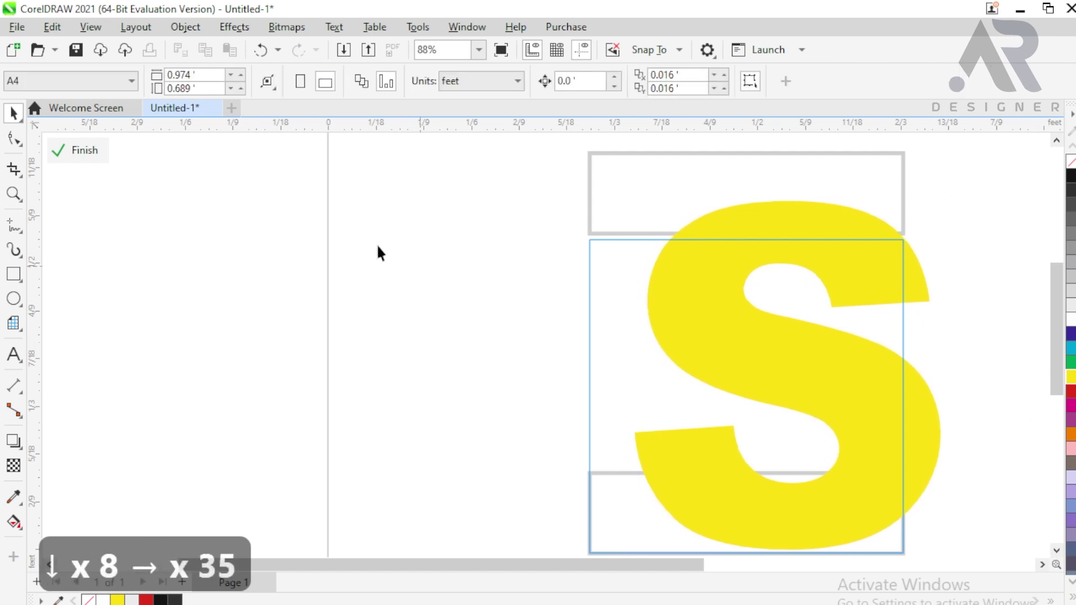
{"action": "left_click", "coordinate": [83, 152]}
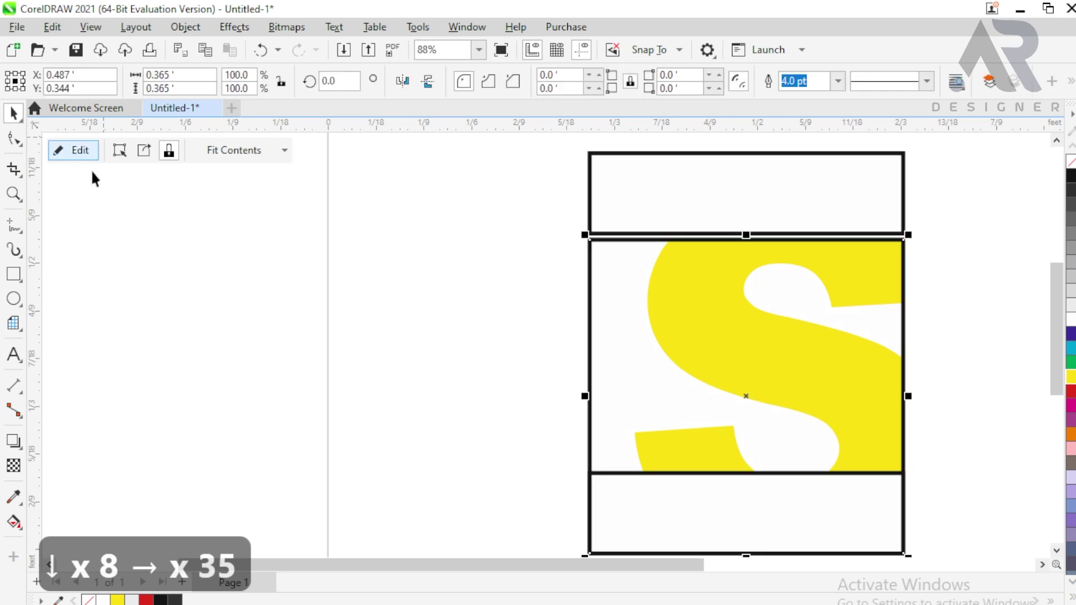
Open the large square's PowerClip contents for editing and convert the yellow S to curves.
{"action": "left_click", "coordinate": [365, 370]}
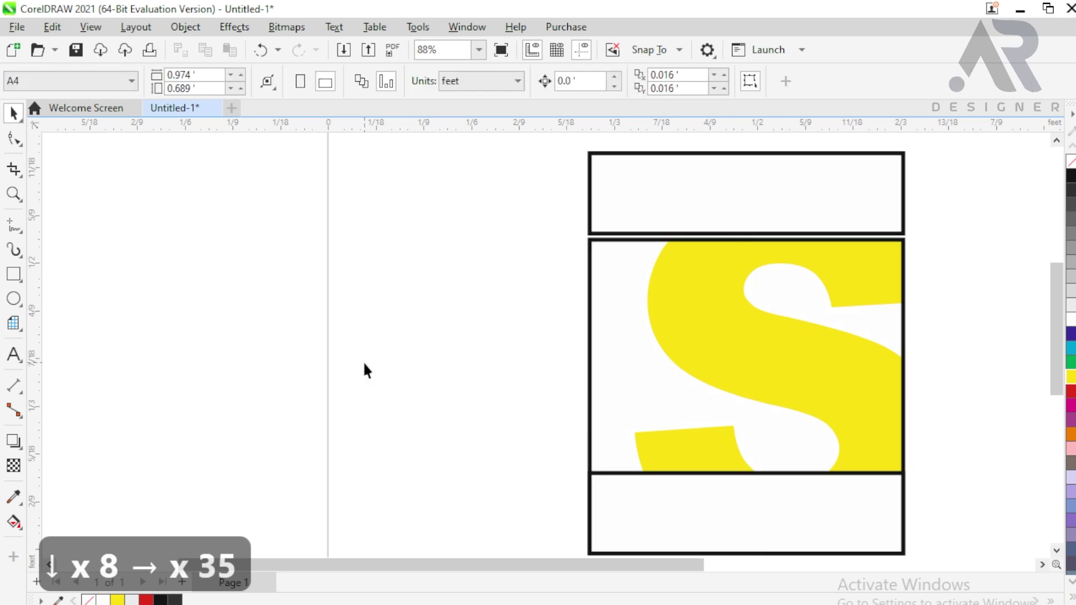
{"action": "double_click", "coordinate": [674, 459]}
{"action": "left_click", "coordinate": [696, 457]}
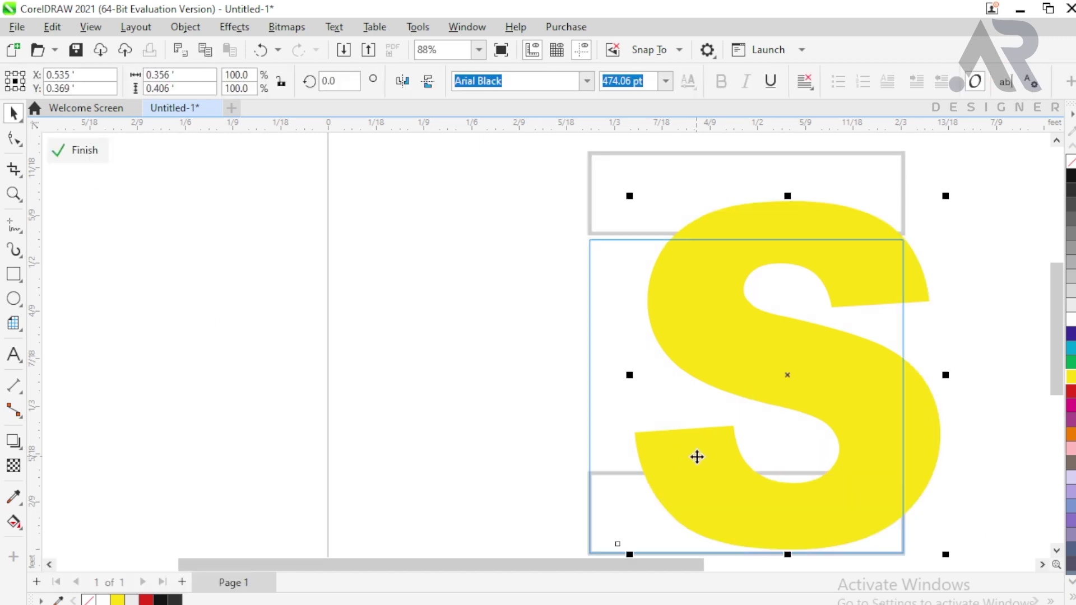
{"action": "key", "text": "ctrl+q"}
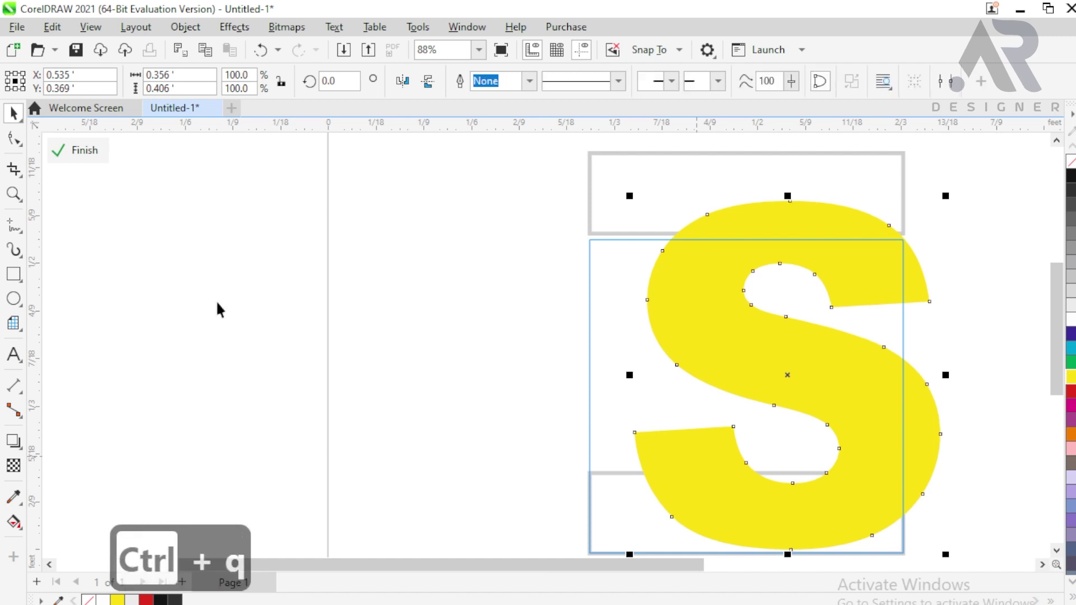
Move the nodes of the S's lower-left end down below the lower strip's upper edge with the Shape tool, and finish editing the PowerClip.
{"action": "left_click", "coordinate": [20, 142]}
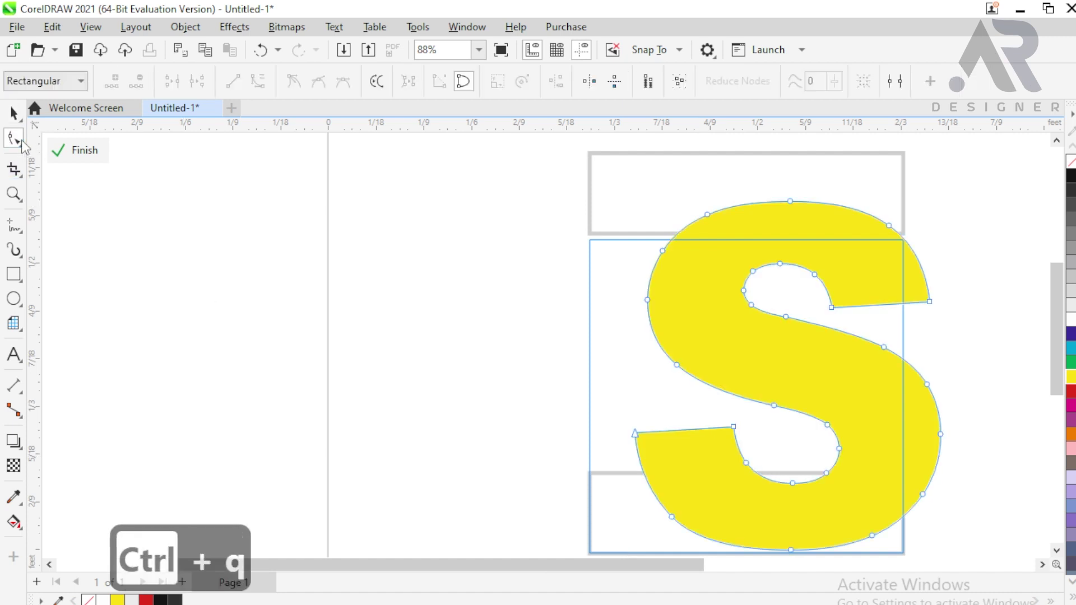
{"action": "left_click", "coordinate": [20, 142]}
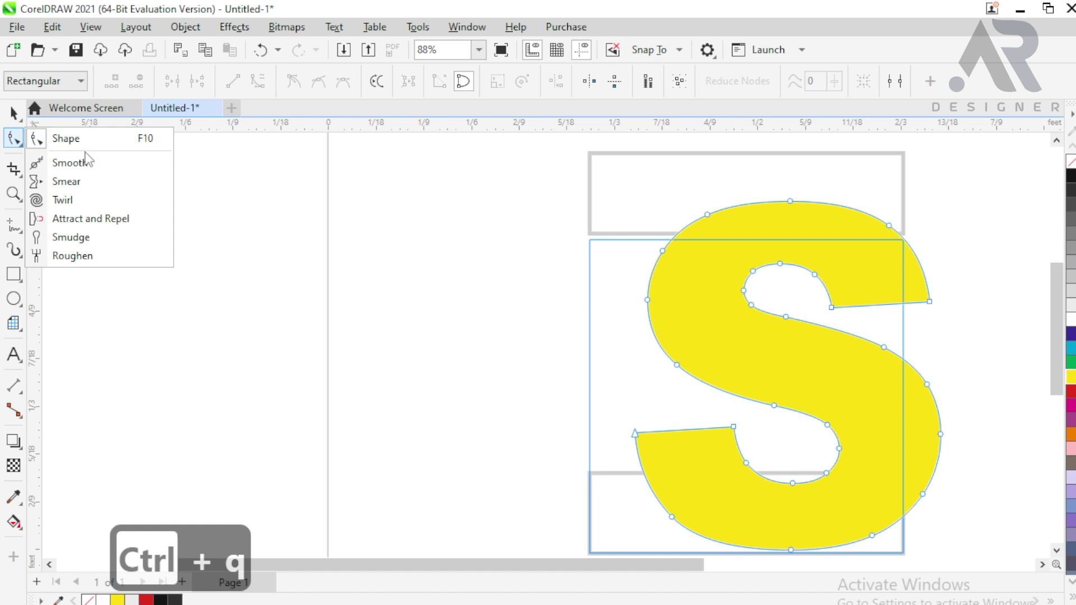
{"action": "left_click", "coordinate": [78, 140]}
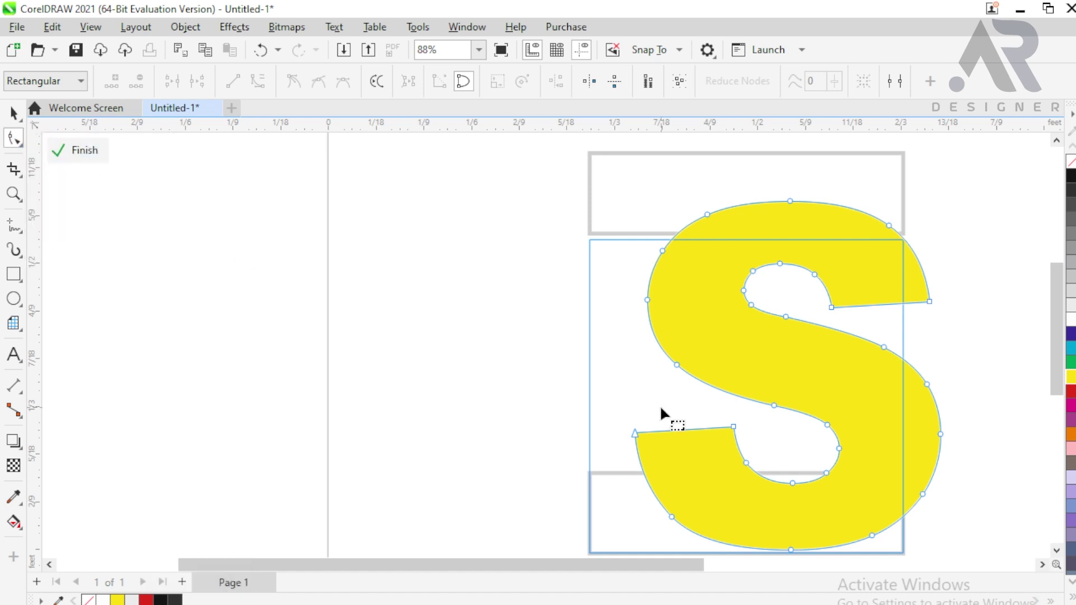
{"action": "left_click", "coordinate": [635, 432]}
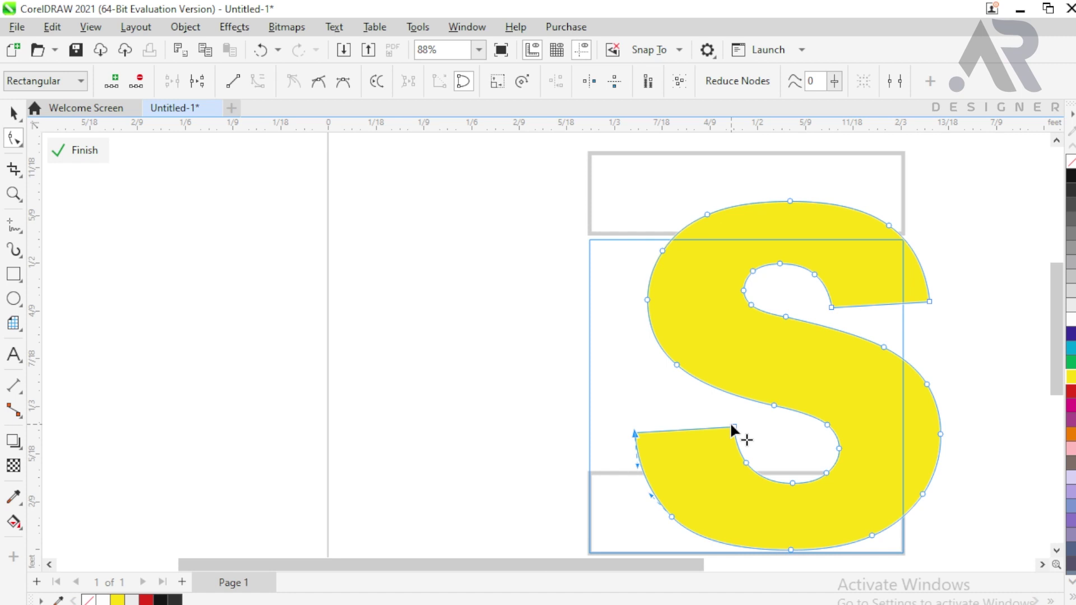
{"action": "left_click", "coordinate": [734, 427], "text": "shift"}
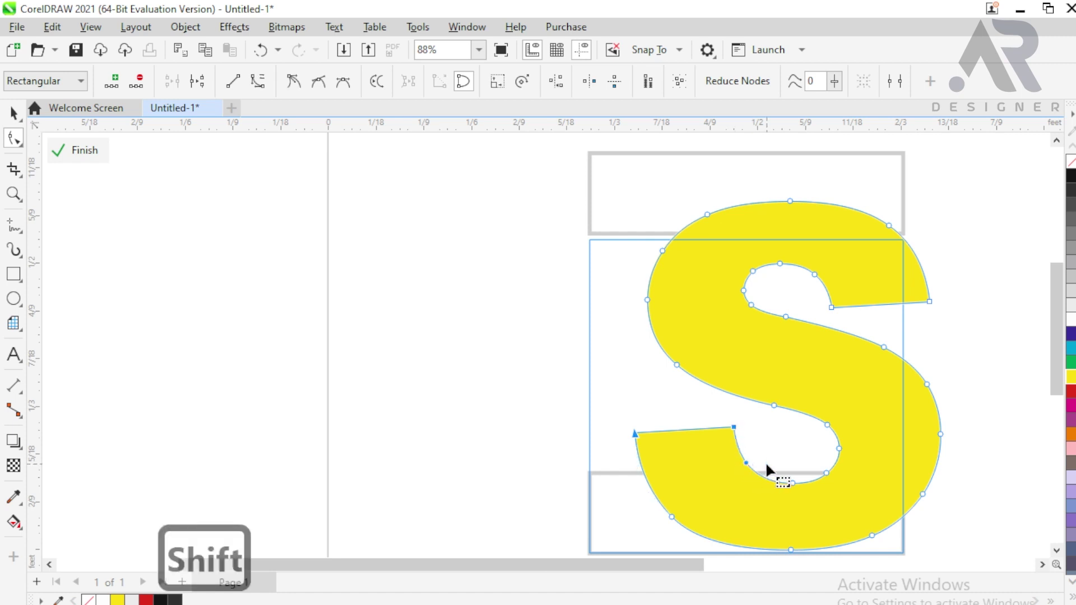
{"action": "key", "text": "Down"}
{"action": "key", "text": "Down"}
{"action": "key", "text": "Down"}
{"action": "key", "text": "Down"}
{"action": "key", "text": "Down"}
{"action": "key", "text": "Down"}
{"action": "key", "text": "Down"}
{"action": "key", "text": "Down"}
{"action": "key", "text": "Down"}
{"action": "key", "text": "Down"}
{"action": "key", "text": "Down"}
{"action": "key", "text": "Down"}
{"action": "key", "text": "Down"}
{"action": "key", "text": "Down"}
{"action": "key", "text": "Down"}
{"action": "key", "text": "Down"}
{"action": "key", "text": "Down"}
{"action": "key", "text": "Down"}
{"action": "key", "text": "Down"}
{"action": "key", "text": "Down"}
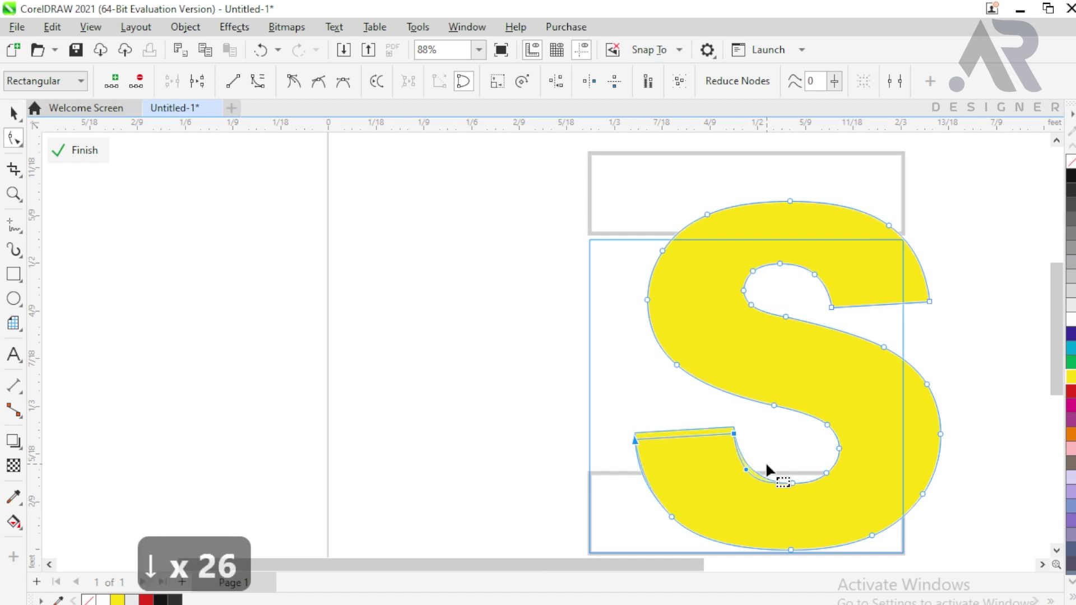
{"action": "key", "text": "Down"}
{"action": "key", "text": "Down"}
{"action": "key", "text": "Down"}
{"action": "key", "text": "Down"}
{"action": "key", "text": "Down"}
{"action": "key", "text": "Down"}
{"action": "key", "text": "Down"}
{"action": "key", "text": "Down"}
{"action": "key", "text": "Down"}
{"action": "key", "text": "Down"}
{"action": "key", "text": "Down"}
{"action": "key", "text": "Down"}
{"action": "key", "text": "Down"}
{"action": "key", "text": "Down"}
{"action": "key", "text": "Down"}
{"action": "key", "text": "Down"}
{"action": "key", "text": "Down"}
{"action": "key", "text": "Down"}
{"action": "key", "text": "Down"}
{"action": "key", "text": "Down"}
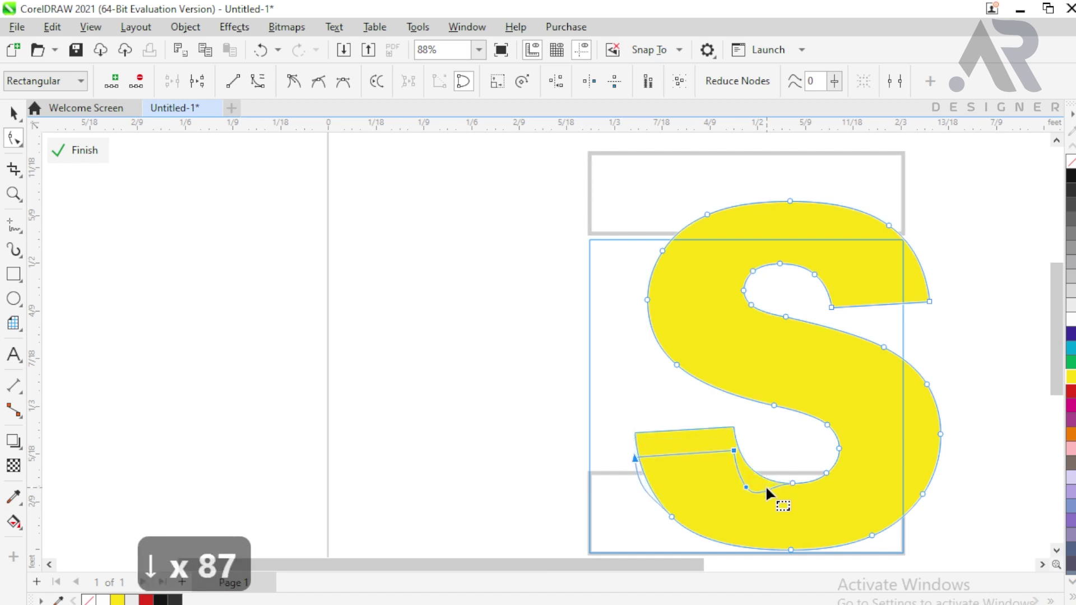
{"action": "key", "text": "Down"}
{"action": "key", "text": "Down"}
{"action": "key", "text": "Down"}
{"action": "key", "text": "Down"}
{"action": "key", "text": "Down"}
{"action": "key", "text": "Down"}
{"action": "key", "text": "Down"}
{"action": "key", "text": "Down"}
{"action": "key", "text": "Down"}
{"action": "key", "text": "Down"}
{"action": "key", "text": "Down"}
{"action": "key", "text": "Down"}
{"action": "key", "text": "Down"}
{"action": "key", "text": "Down"}
{"action": "key", "text": "Down"}
{"action": "key", "text": "Down"}
{"action": "key", "text": "Down"}
{"action": "key", "text": "Down"}
{"action": "key", "text": "Down"}
{"action": "key", "text": "Down"}
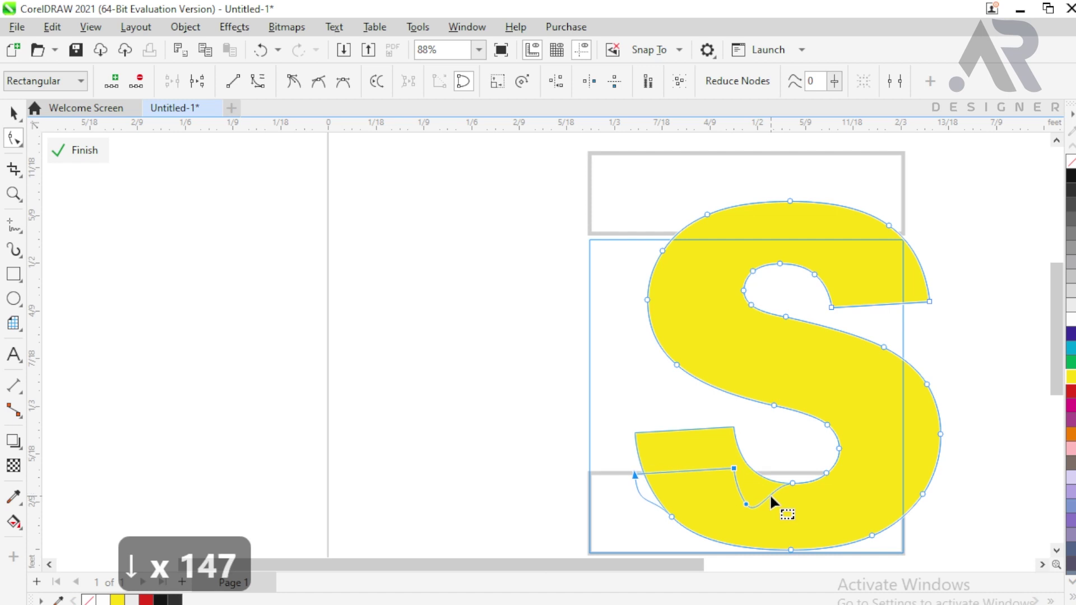
{"action": "key", "text": "Down"}
{"action": "key", "text": "Down"}
{"action": "key", "text": "Down"}
{"action": "key", "text": "Down"}
{"action": "key", "text": "Down"}
{"action": "key", "text": "Down"}
{"action": "key", "text": "Down"}
{"action": "key", "text": "Down"}
{"action": "key", "text": "Down"}
{"action": "key", "text": "Down"}
{"action": "key", "text": "Down"}
{"action": "key", "text": "Down"}
{"action": "key", "text": "Down"}
{"action": "key", "text": "Down"}
{"action": "key", "text": "Down"}
{"action": "key", "text": "Down"}
{"action": "key", "text": "Down"}
{"action": "key", "text": "Down"}
{"action": "key", "text": "Down"}
{"action": "key", "text": "Down"}
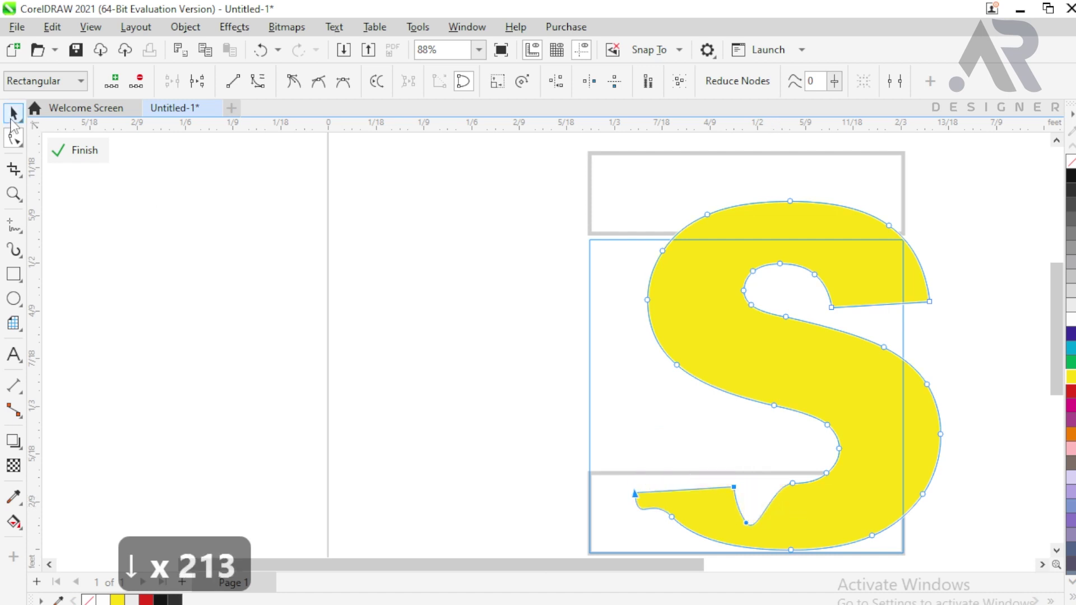
{"action": "left_click", "coordinate": [96, 158]}
{"action": "left_click", "coordinate": [86, 157]}
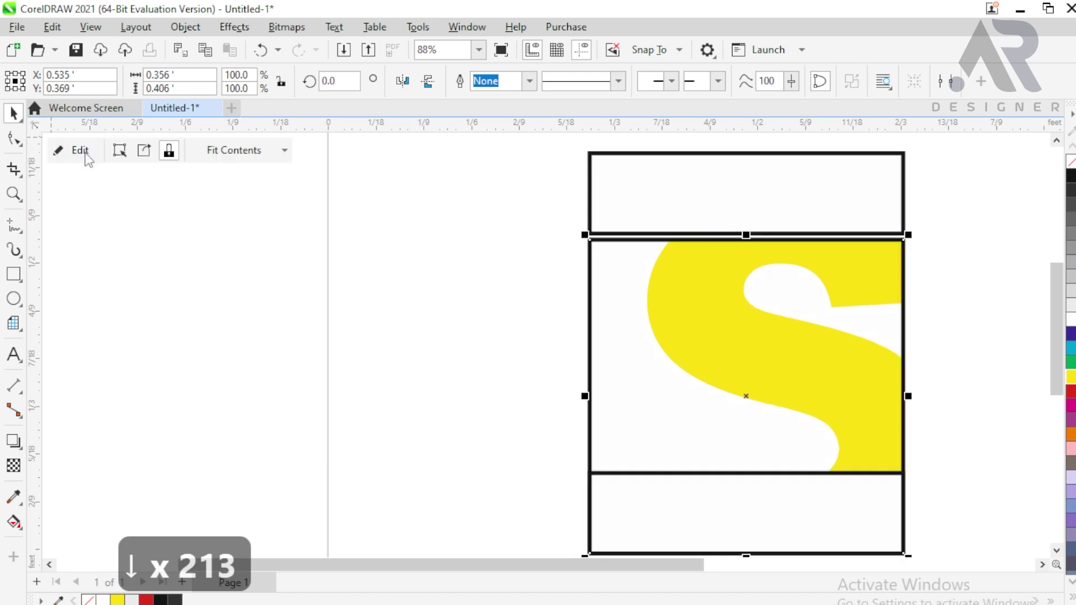
{"action": "left_click", "coordinate": [283, 269]}
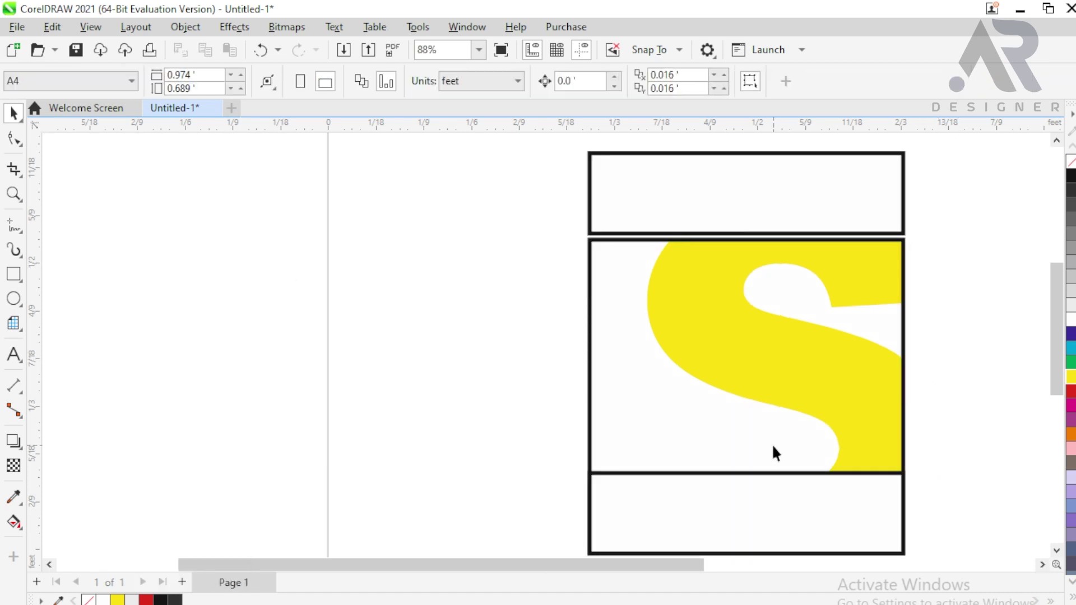
Draw a small rectangle about 0.116 × 0.028 ft just above the lower strip, fill it red and remove its outline.
{"action": "left_click", "coordinate": [14, 275]}
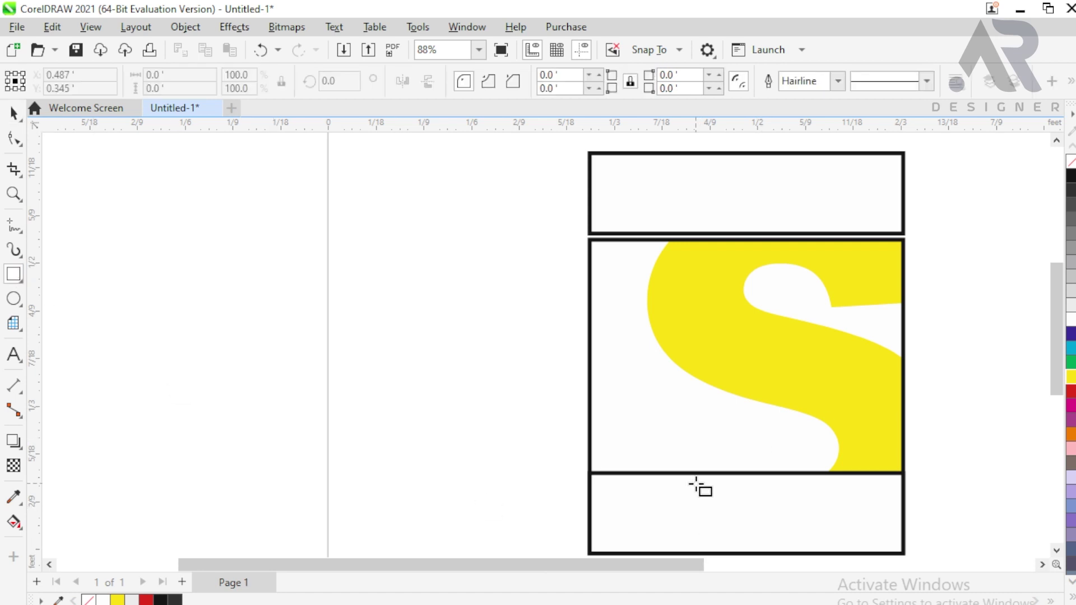
{"action": "left_click_drag", "start_coordinate": [652, 446], "coordinate": [752, 469]}
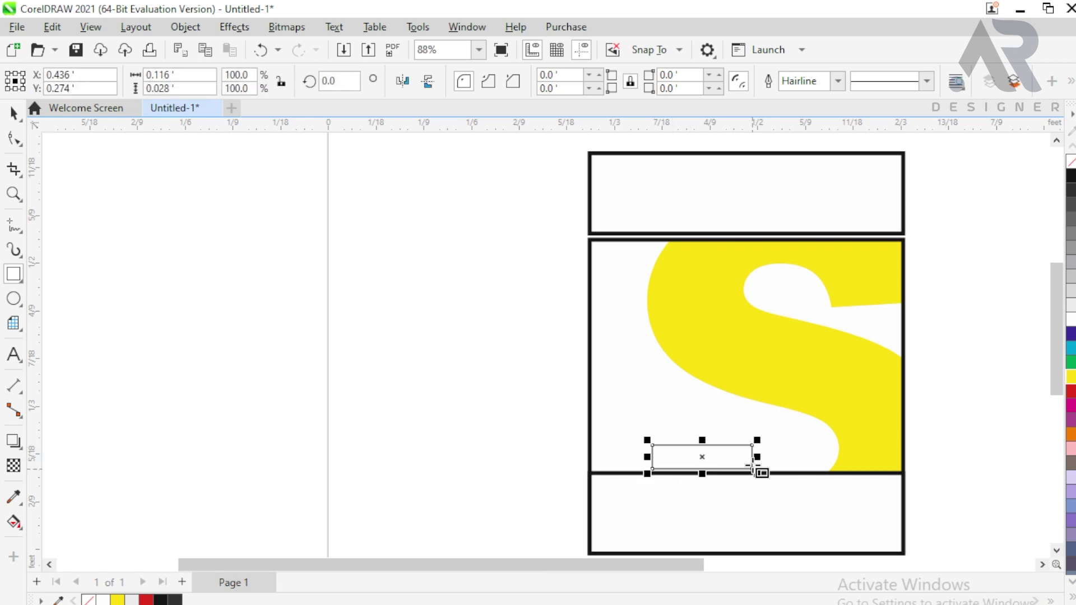
{"action": "left_click", "coordinate": [1072, 392]}
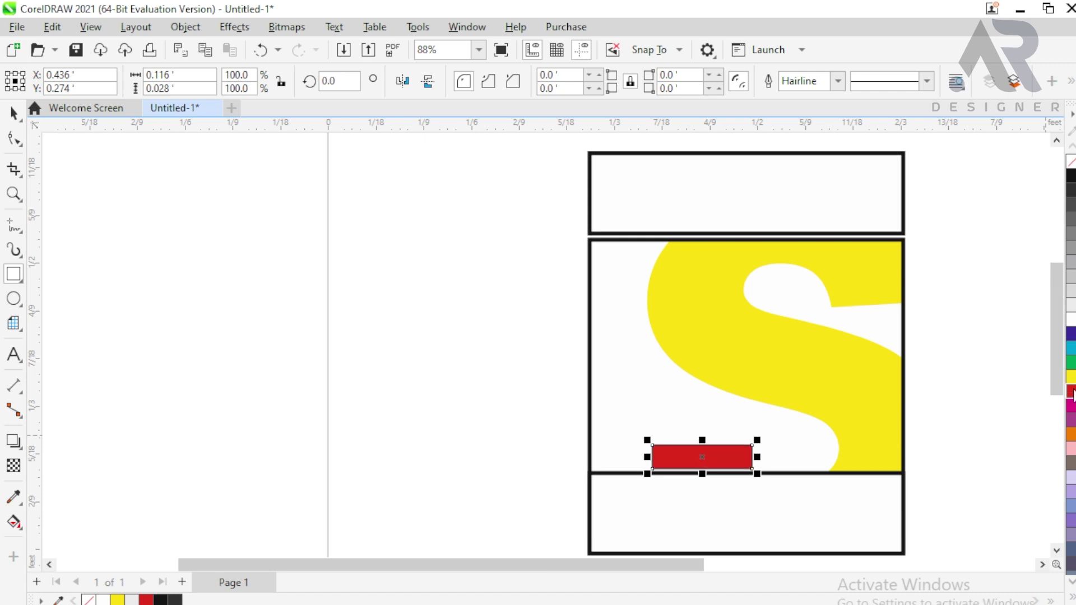
{"action": "right_click", "coordinate": [1072, 164]}
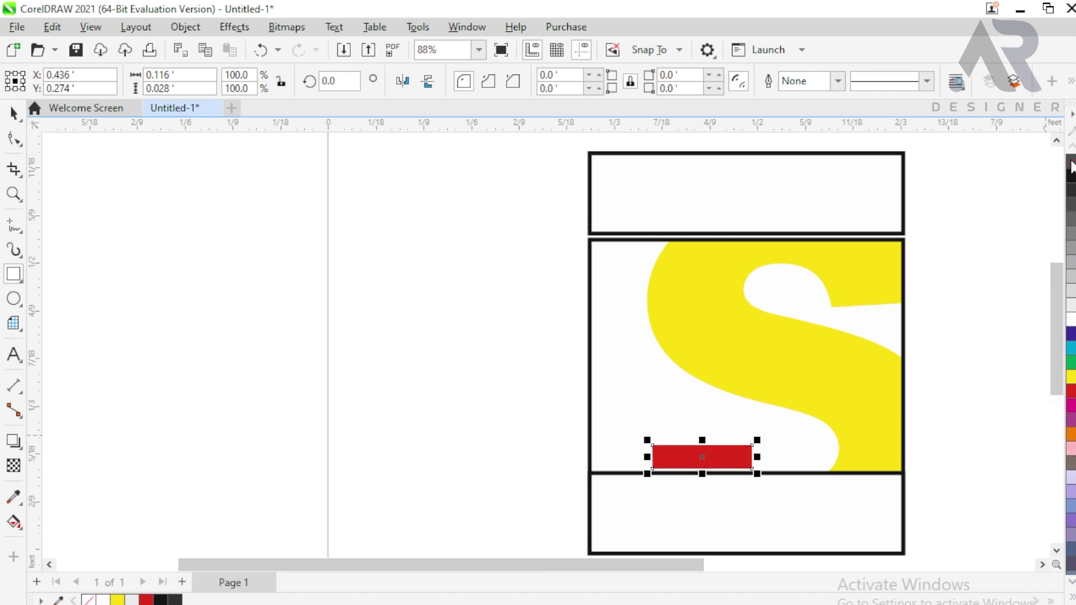
Nudge the red rectangle down until it rests on the upper edge of the lower strip.
{"action": "left_click", "coordinate": [15, 113]}
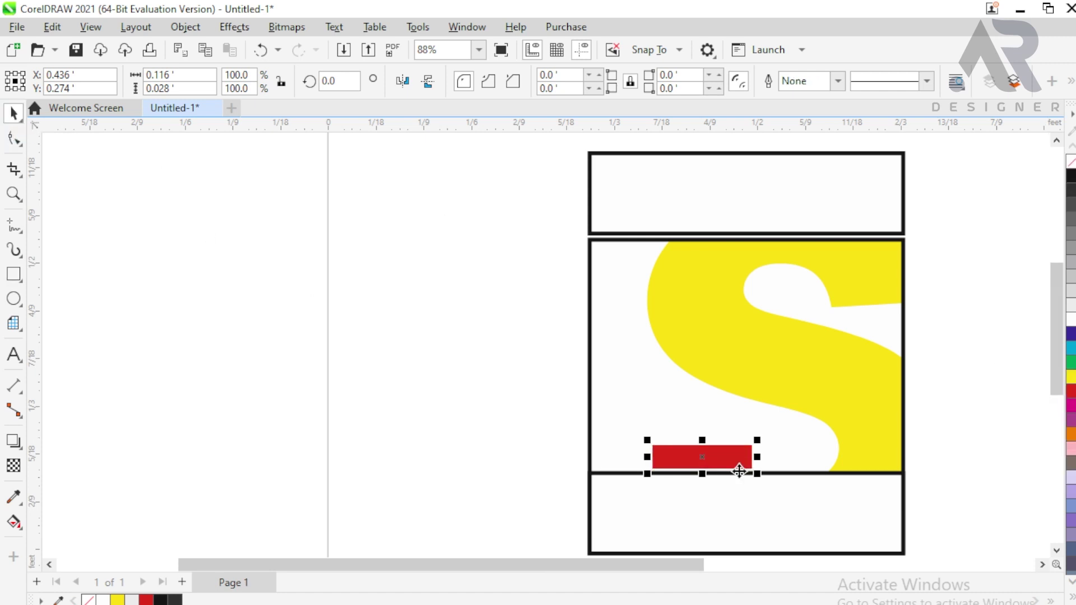
{"action": "left_click", "coordinate": [723, 453]}
{"action": "left_click", "coordinate": [724, 454]}
{"action": "key", "text": "ctrl+plus"}
{"action": "key", "text": "ctrl+plus"}
{"action": "key", "text": "ctrl+plus"}
{"action": "key", "text": "ctrl+plus"}
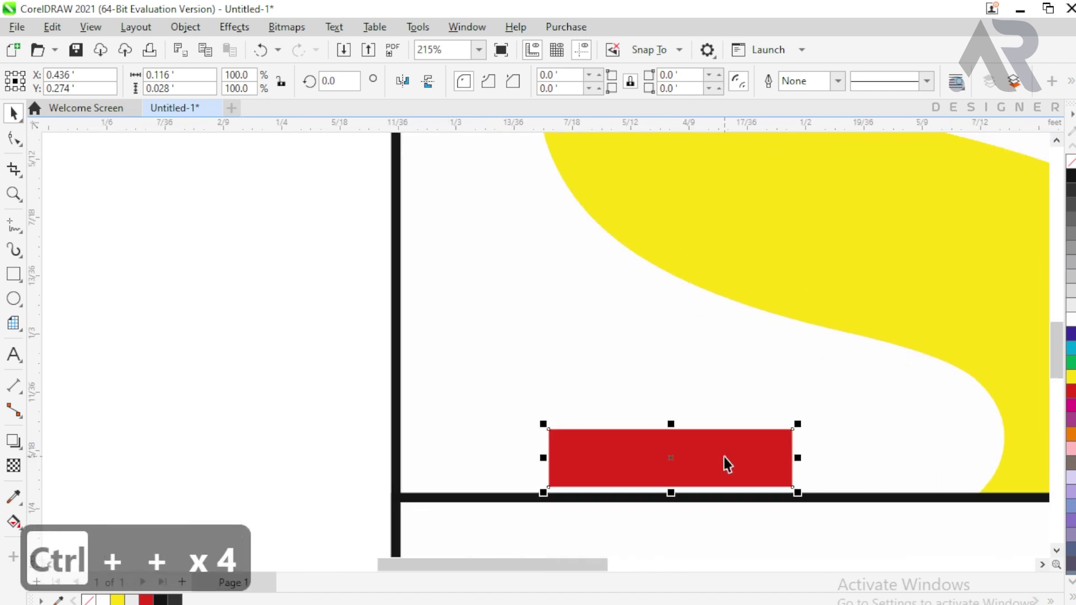
{"action": "key", "text": "Down"}
{"action": "key", "text": "Down"}
{"action": "key", "text": "Down"}
{"action": "key", "text": "Down"}
{"action": "key", "text": "Down"}
{"action": "key", "text": "Down"}
{"action": "key", "text": "Down"}
{"action": "key", "text": "Down"}
{"action": "key", "text": "Down"}
{"action": "key", "text": "Down"}
{"action": "key", "text": "Down"}
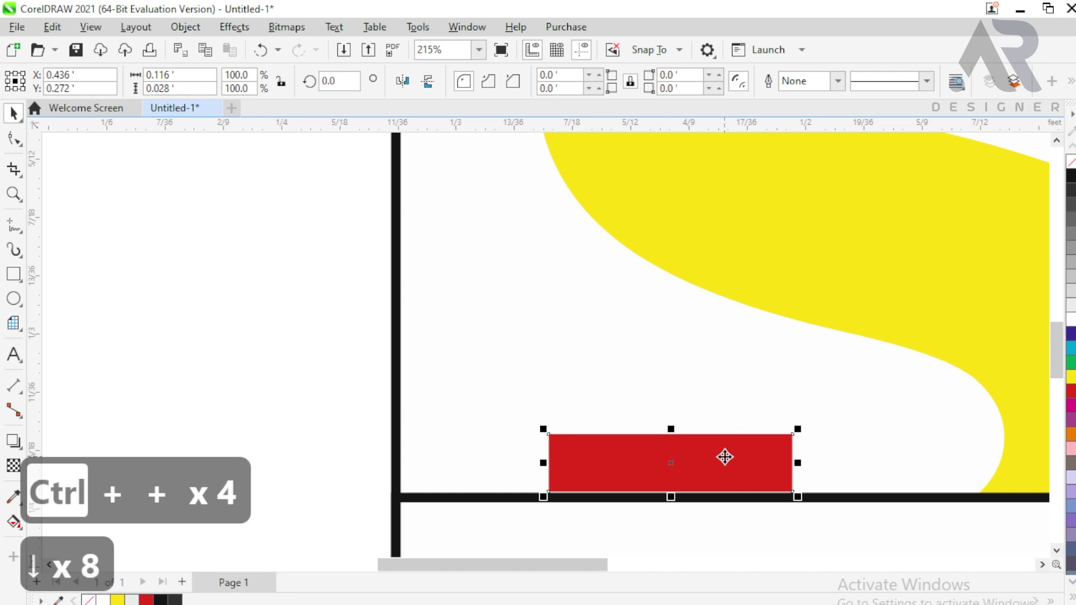
{"action": "left_click", "coordinate": [308, 369]}
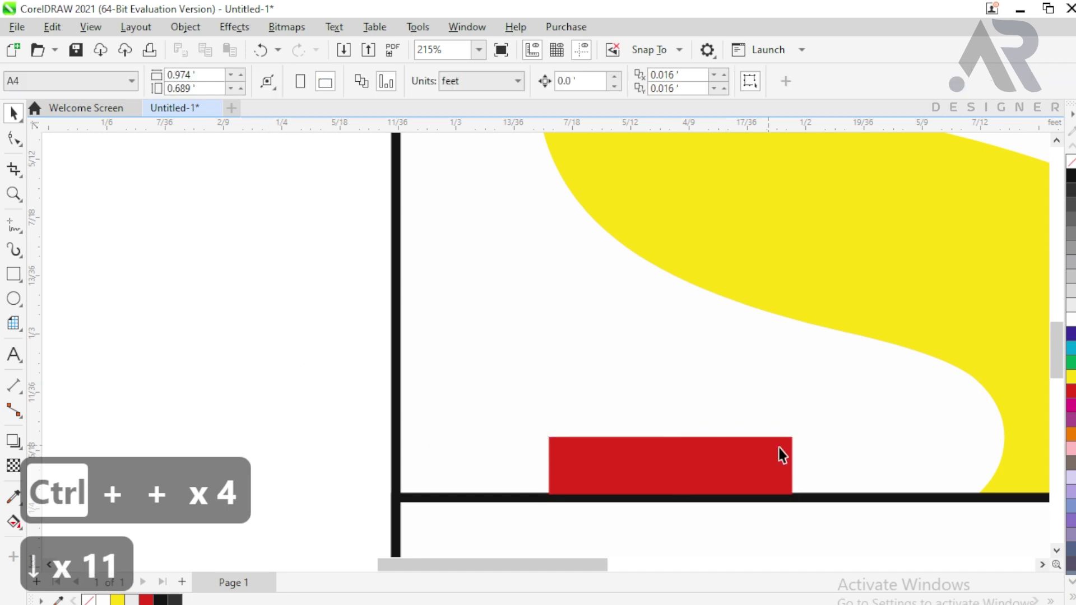
{"action": "key", "text": "F4"}
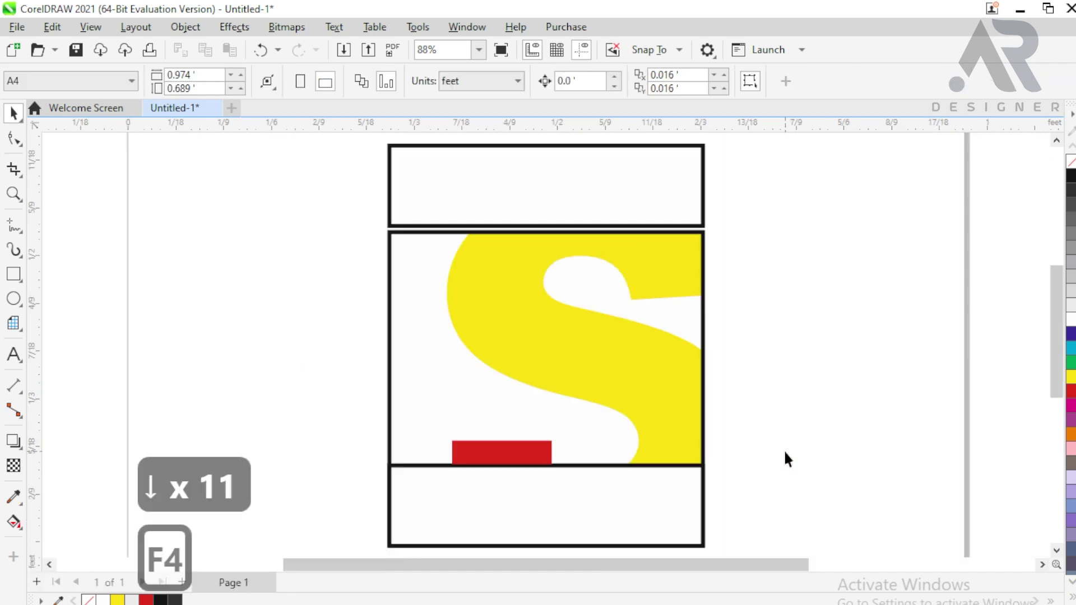
Fill both the strip above the square and the lower strip inside it with black.
{"action": "left_click", "coordinate": [704, 192]}
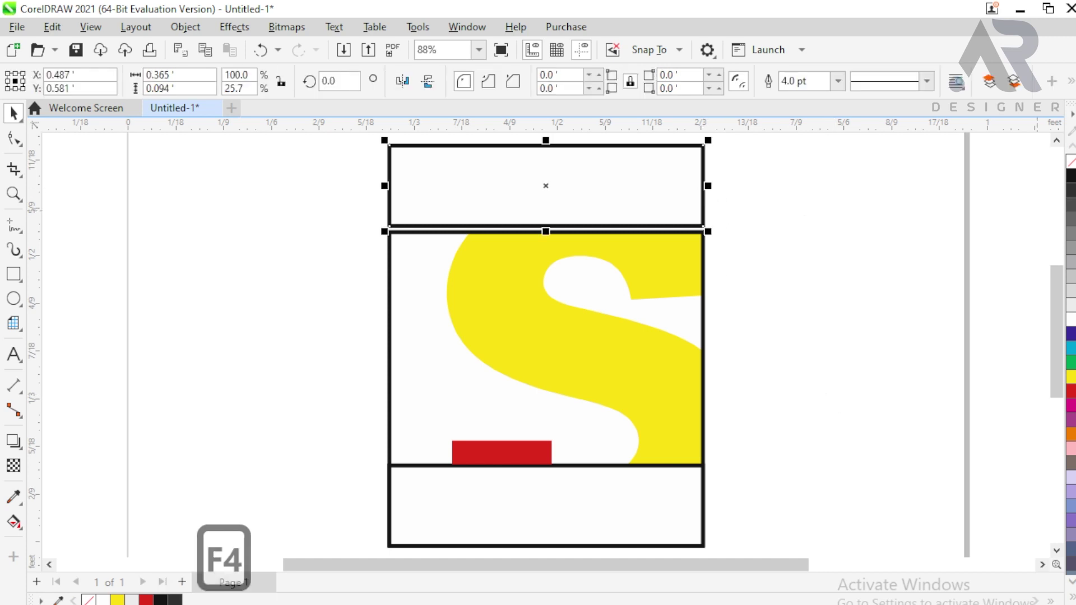
{"action": "left_click", "coordinate": [1071, 177]}
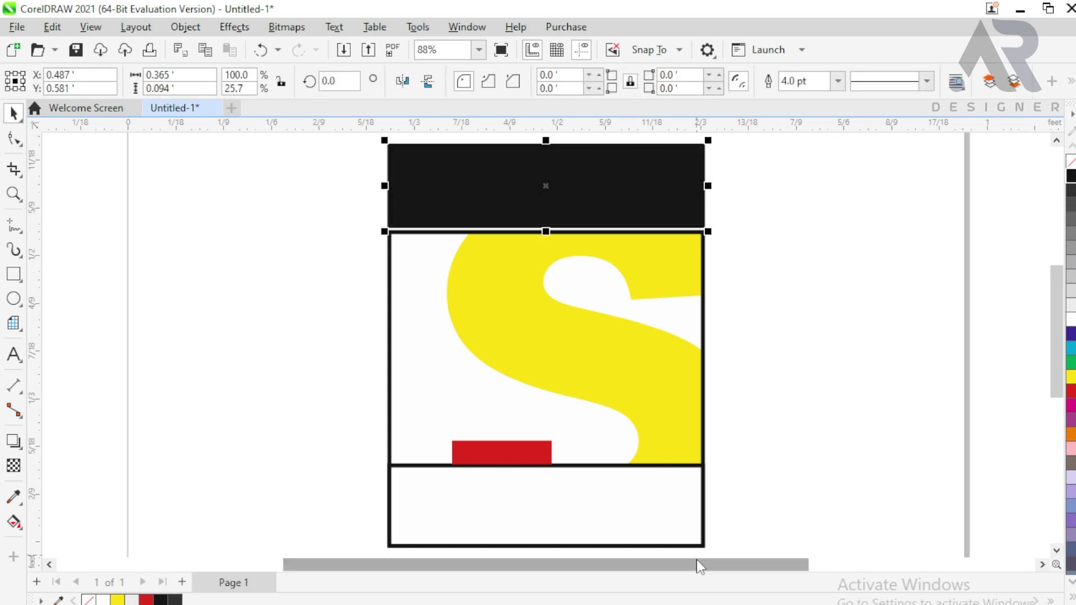
{"action": "left_click", "coordinate": [699, 537]}
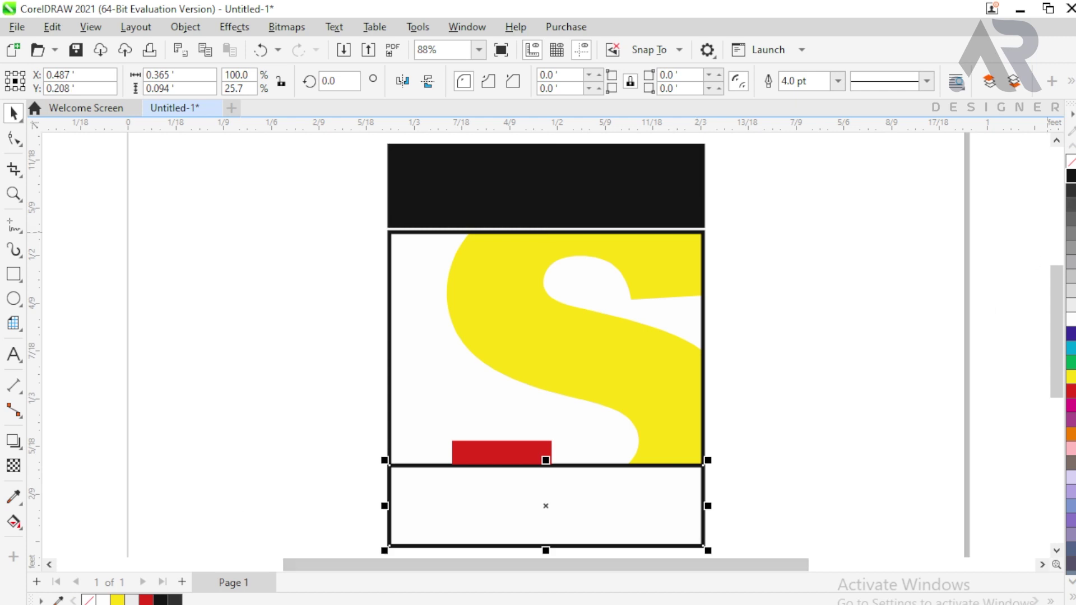
{"action": "left_click", "coordinate": [1071, 181]}
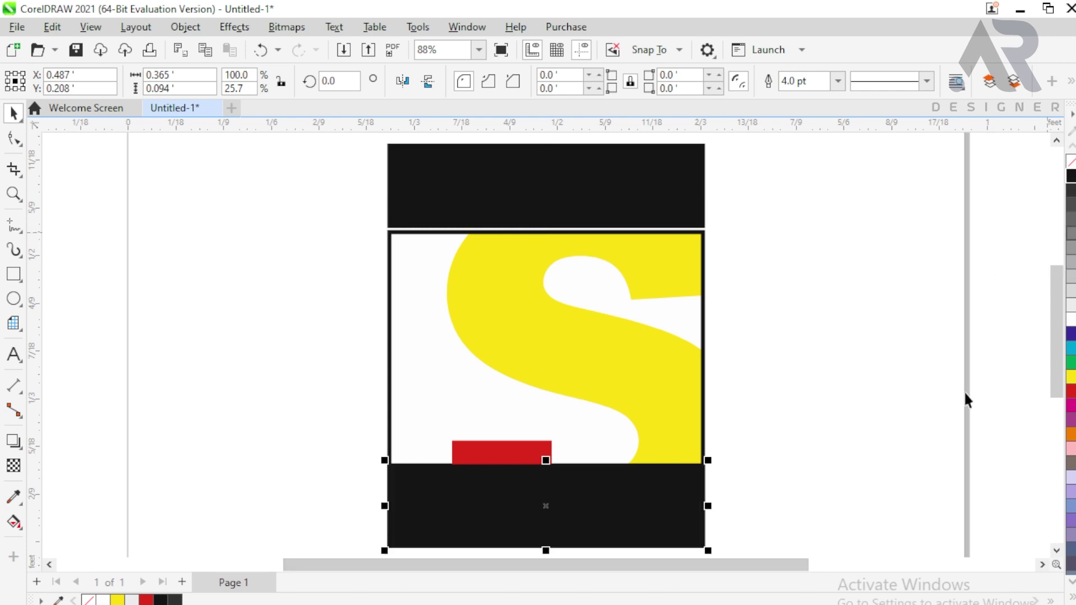
{"action": "left_click", "coordinate": [927, 431]}
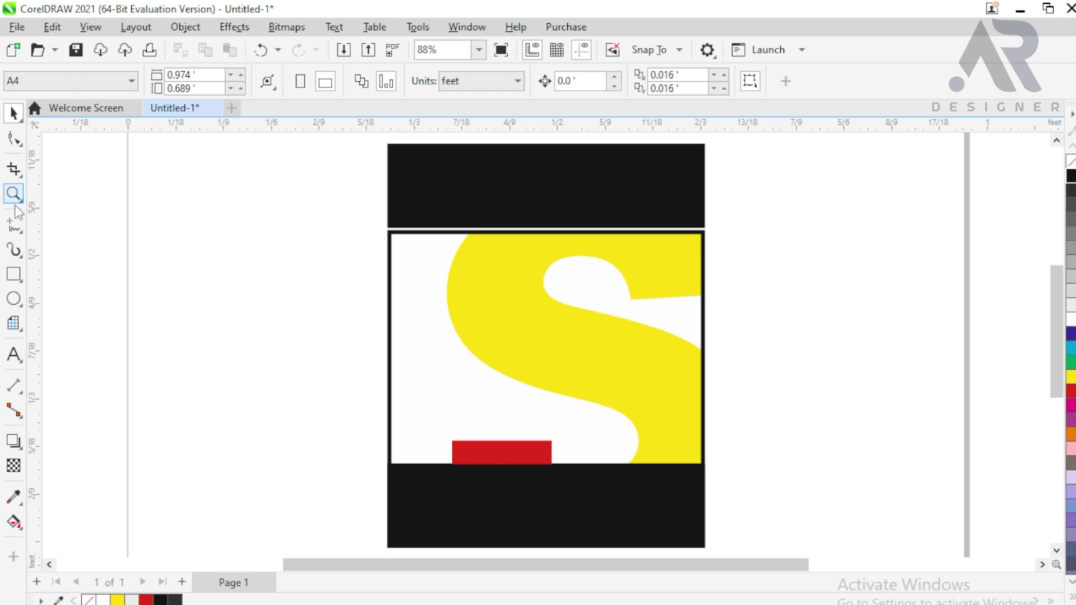
Add the text "SONY" on the empty area beside the design and move it clear of the artwork.
{"action": "left_click", "coordinate": [13, 354]}
{"action": "left_click", "coordinate": [170, 363]}
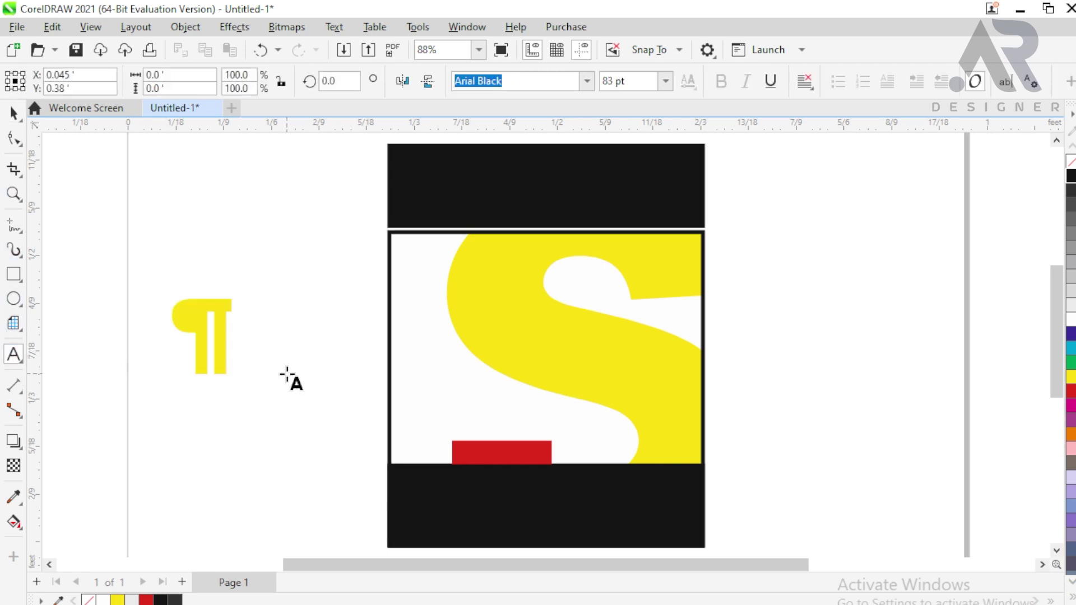
{"action": "type", "text": "SON"}
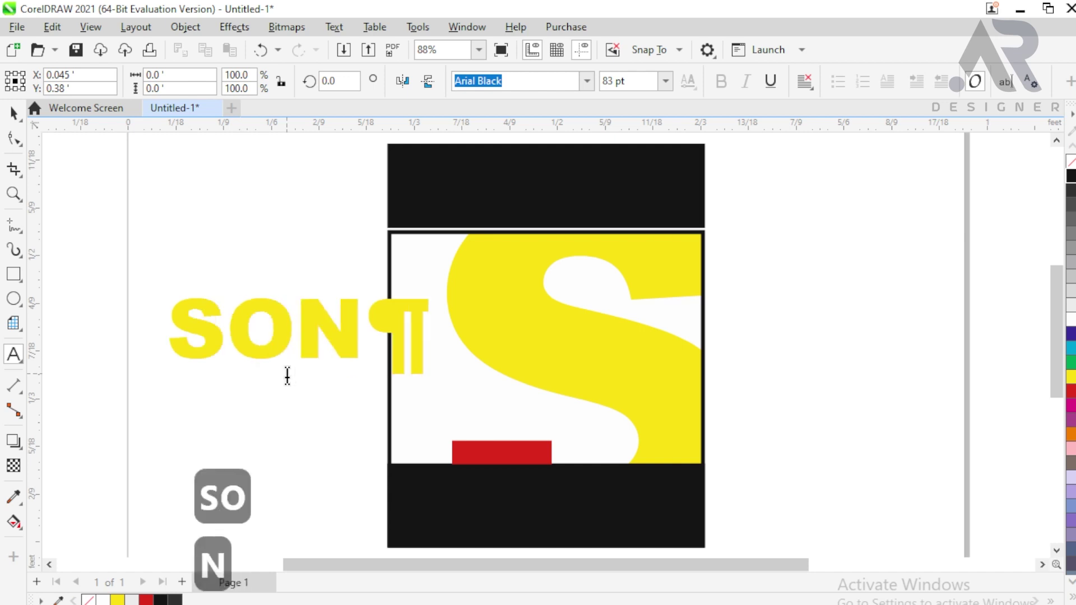
{"action": "type", "text": "Y"}
{"action": "left_click", "coordinate": [14, 114]}
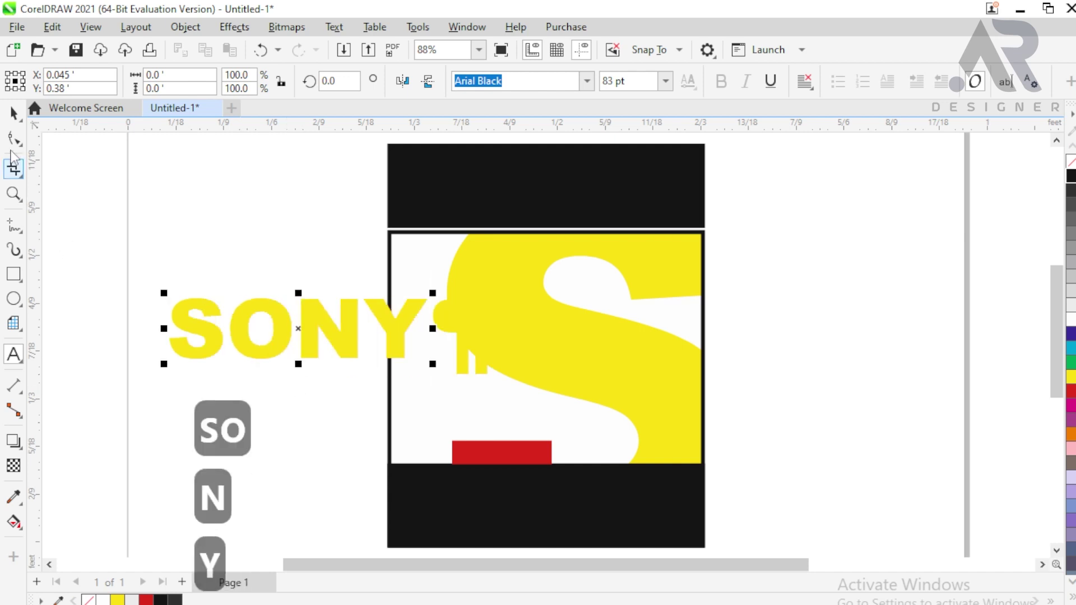
{"action": "left_click_drag", "start_coordinate": [325, 329], "coordinate": [241, 322]}
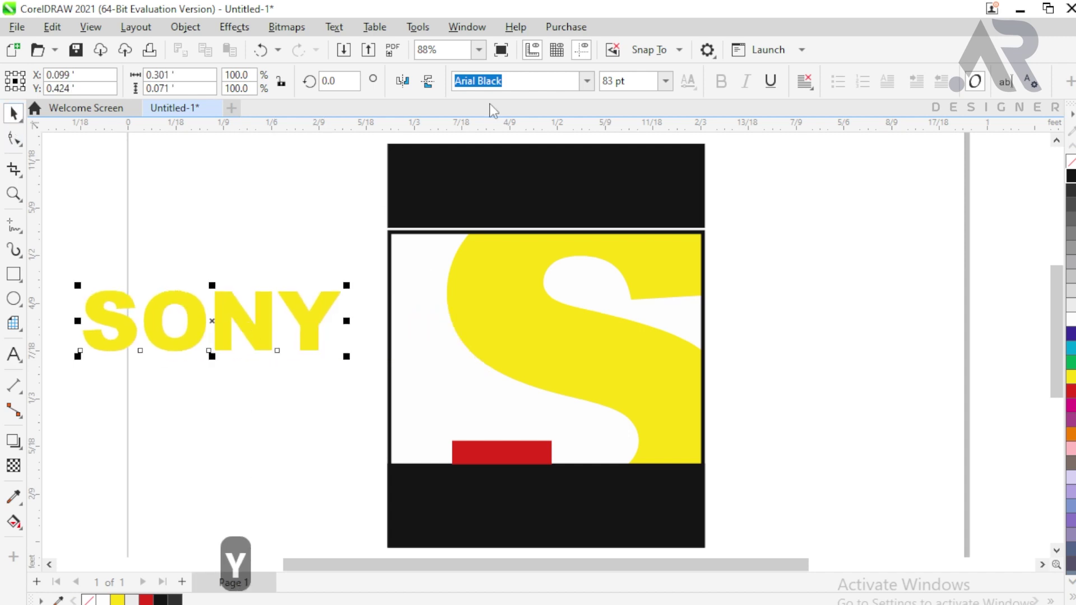
Set the SONY text's font to CentSchbkCyrill BT and place it near the center of the upper black strip.
{"action": "left_click", "coordinate": [587, 80]}
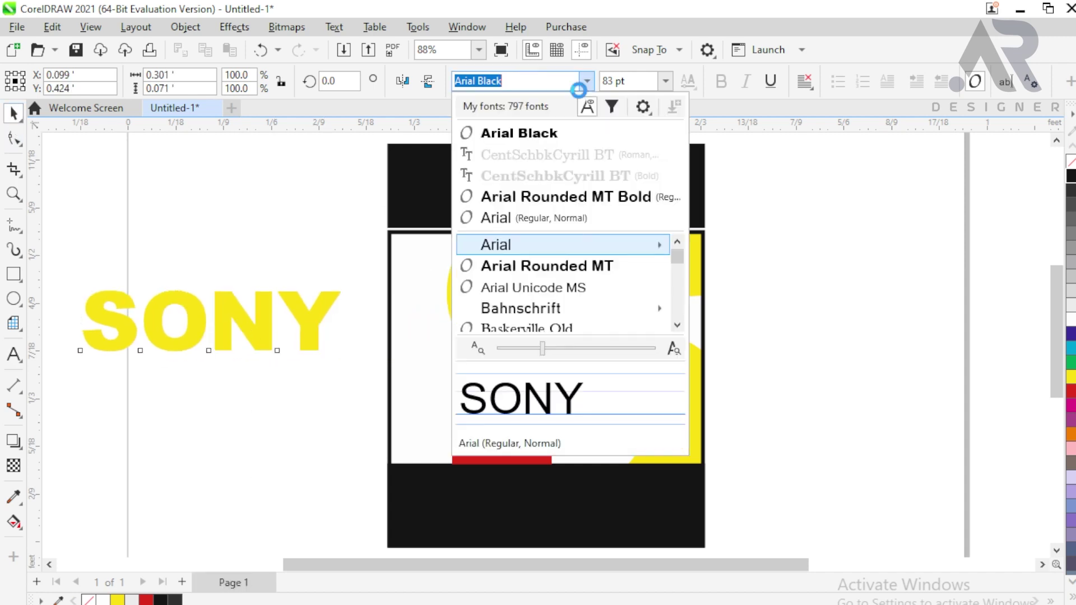
{"action": "left_click", "coordinate": [553, 154]}
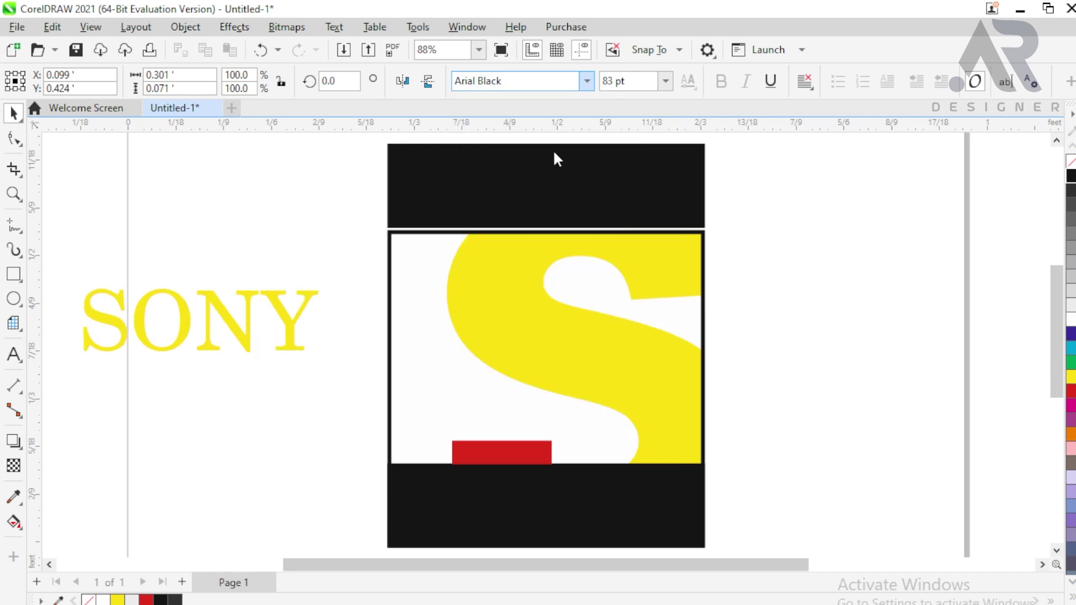
{"action": "left_click_drag", "start_coordinate": [391, 312], "coordinate": [573, 187]}
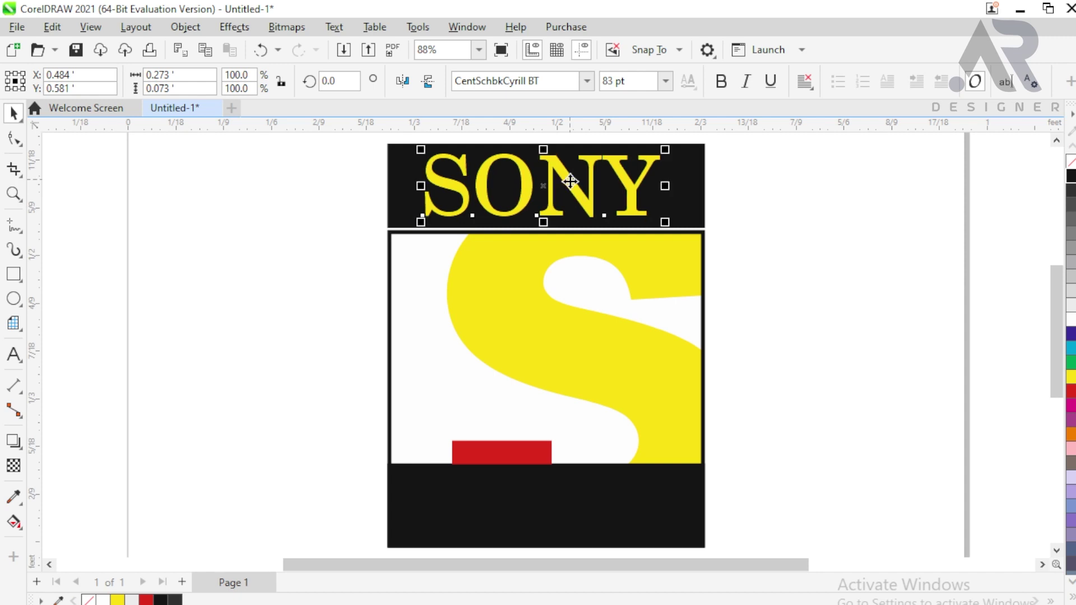
Fill the SONY text with white and stretch it horizontally on both sides to about 0.329 ft wide across the upper strip.
{"action": "left_click", "coordinate": [1070, 323]}
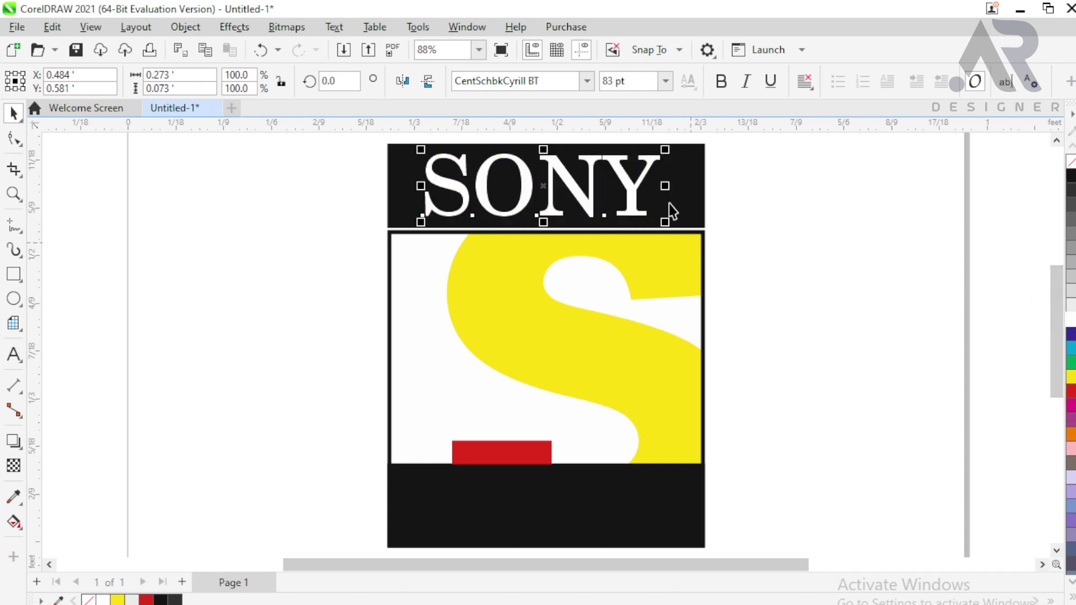
{"action": "left_click_drag", "start_coordinate": [666, 186], "coordinate": [692, 186]}
{"action": "left_click_drag", "start_coordinate": [421, 185], "coordinate": [399, 185]}
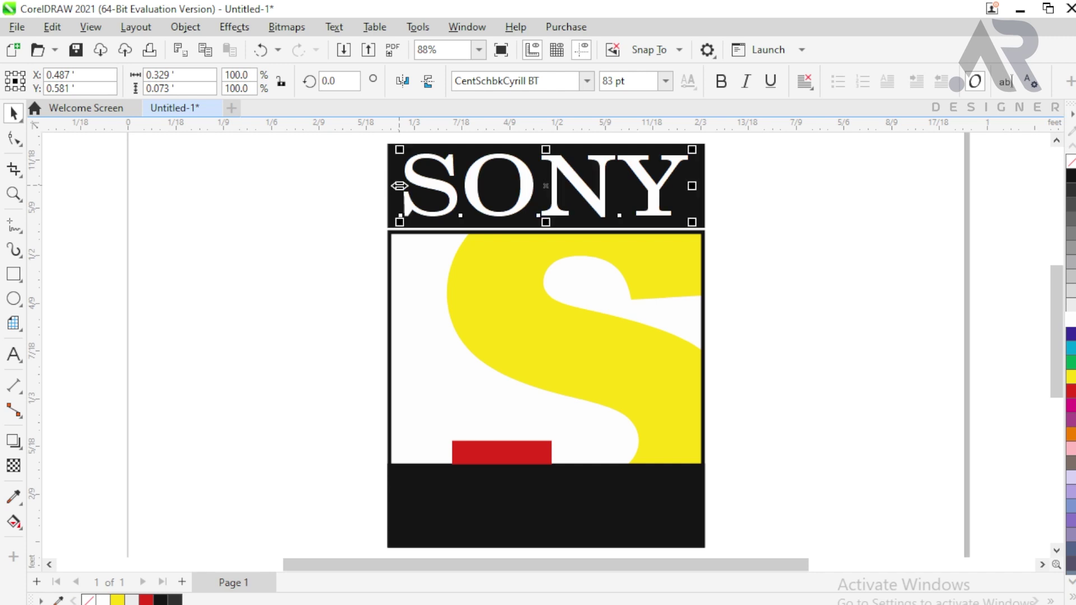
{"action": "left_click", "coordinate": [809, 255]}
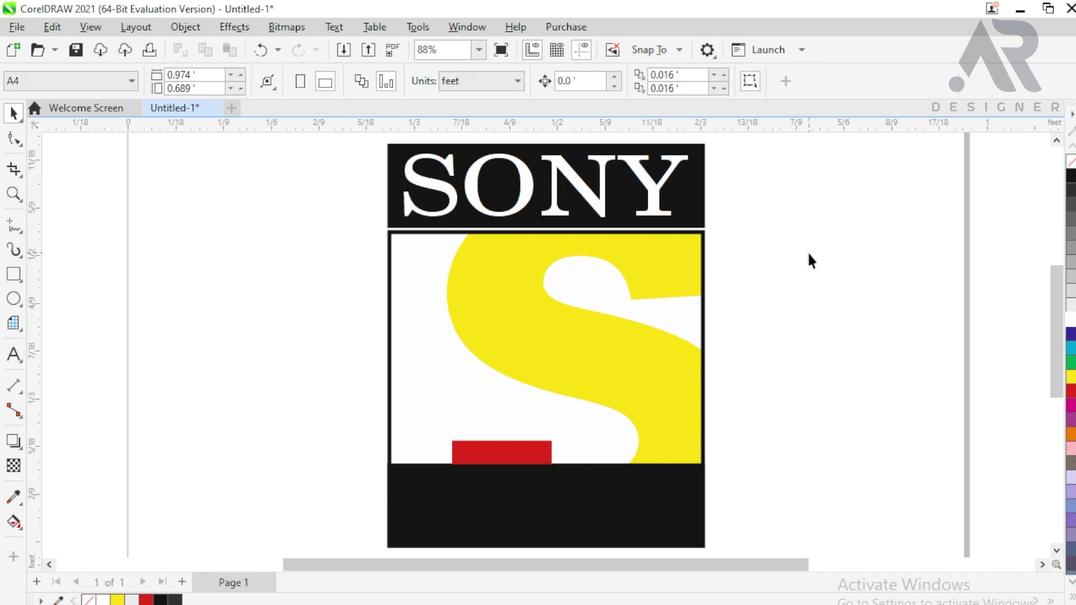
Add the text "MAX" on the empty area beside the design and fill it with yellow.
{"action": "left_click", "coordinate": [13, 354]}
{"action": "left_click", "coordinate": [201, 376]}
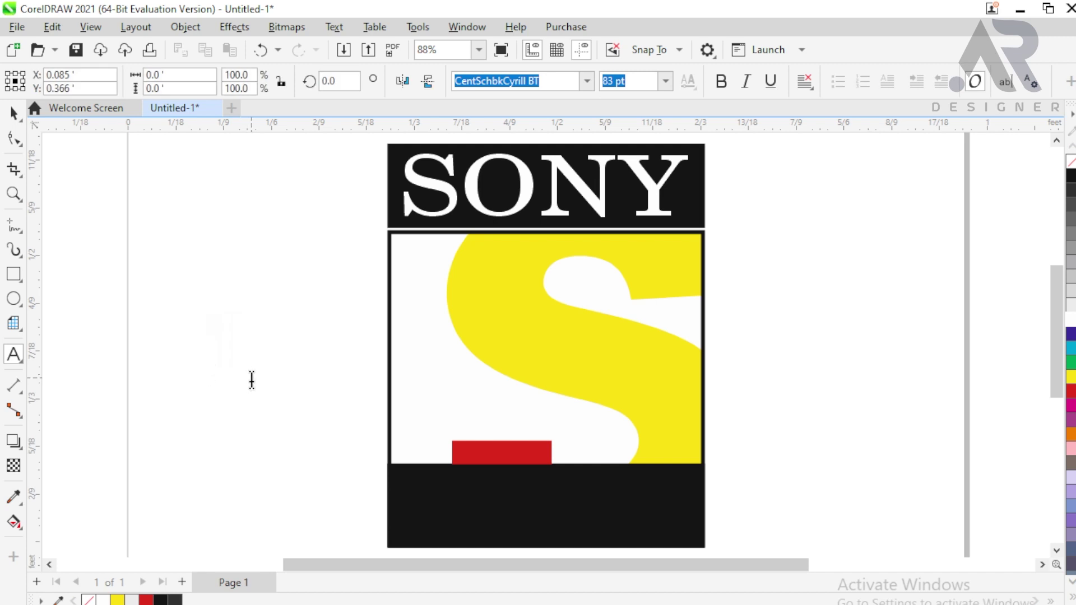
{"action": "type", "text": "MAX"}
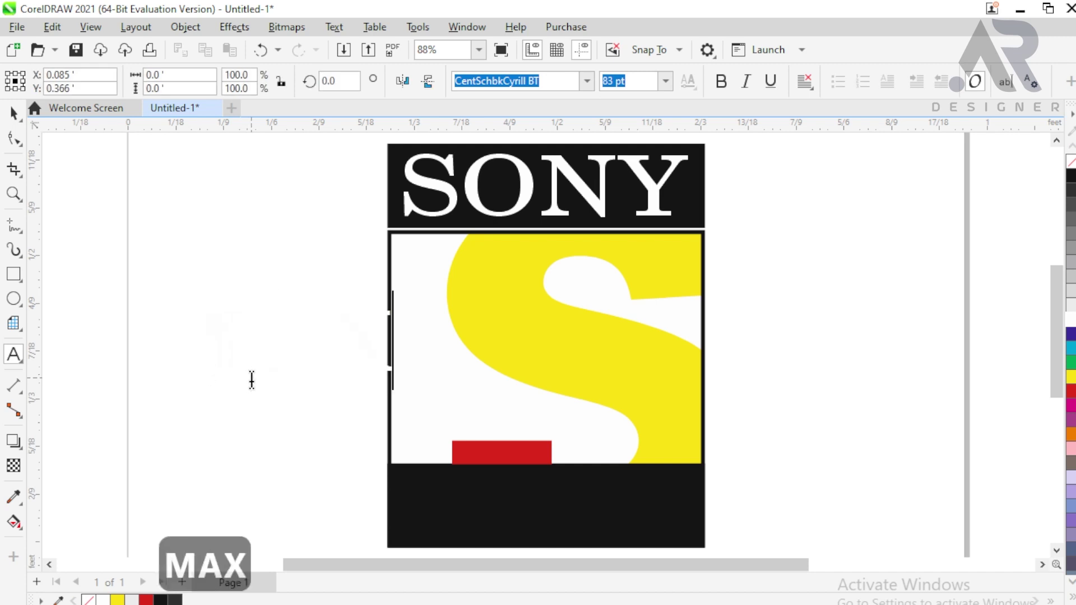
{"action": "left_click", "coordinate": [18, 115]}
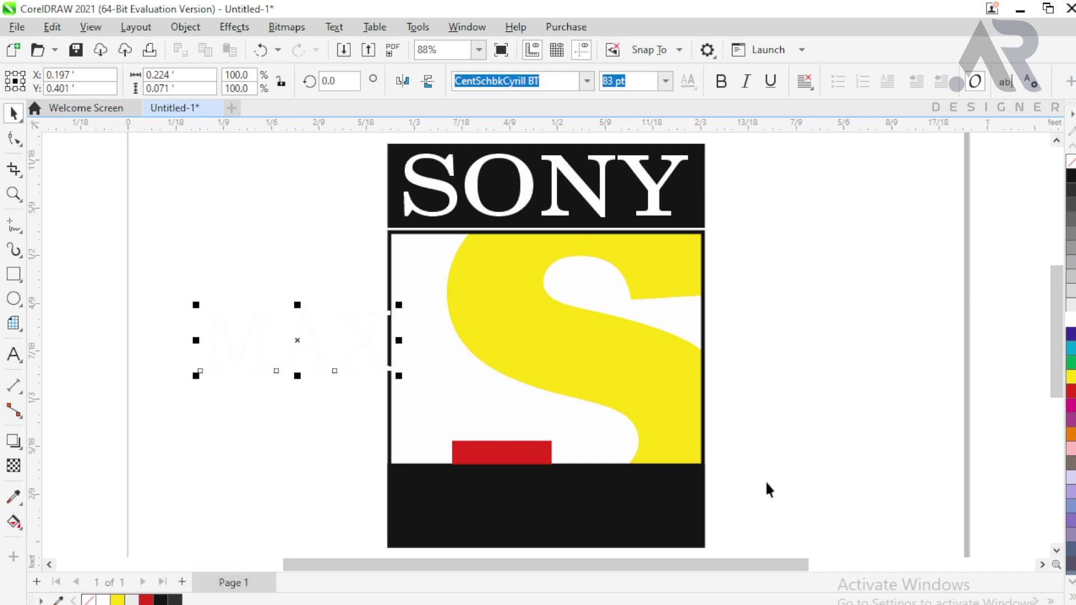
{"action": "left_click", "coordinate": [1071, 376]}
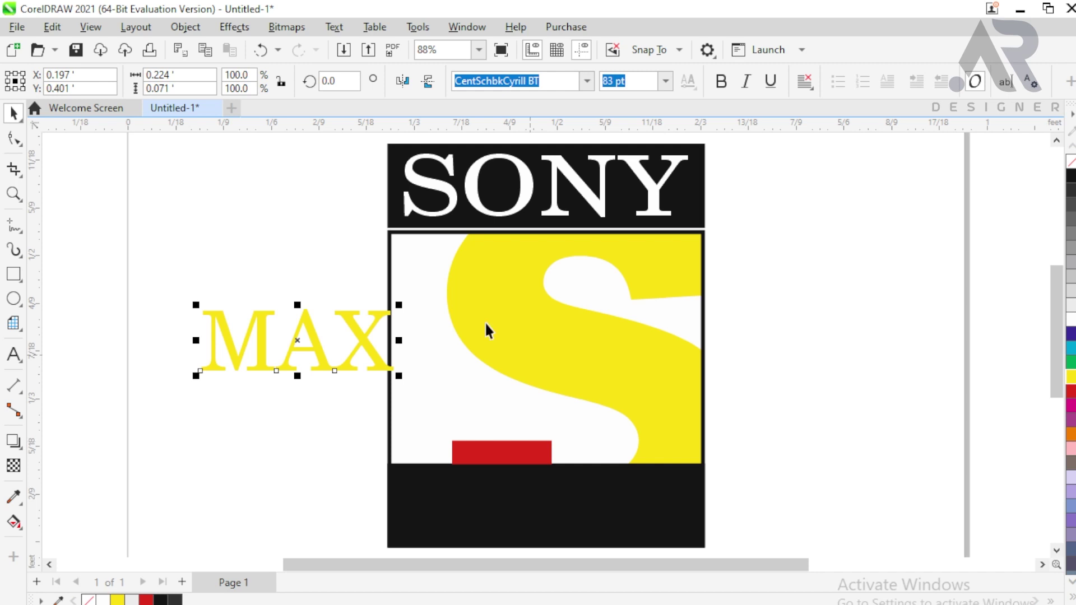
Set the MAX text's font to Arial Black and move it onto the lower black strip.
{"action": "left_click", "coordinate": [586, 81]}
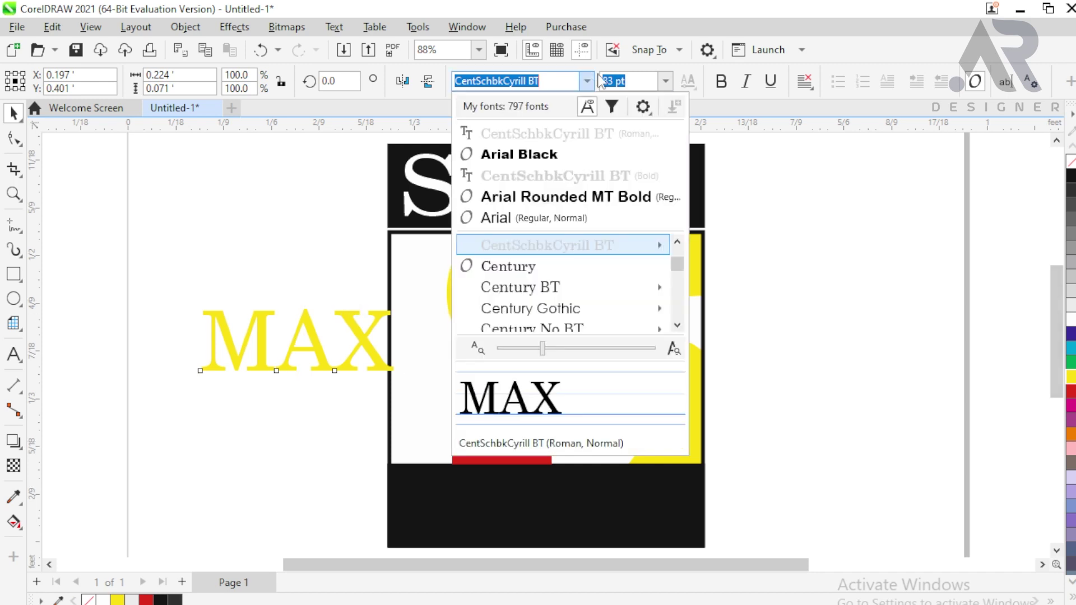
{"action": "left_click", "coordinate": [516, 156]}
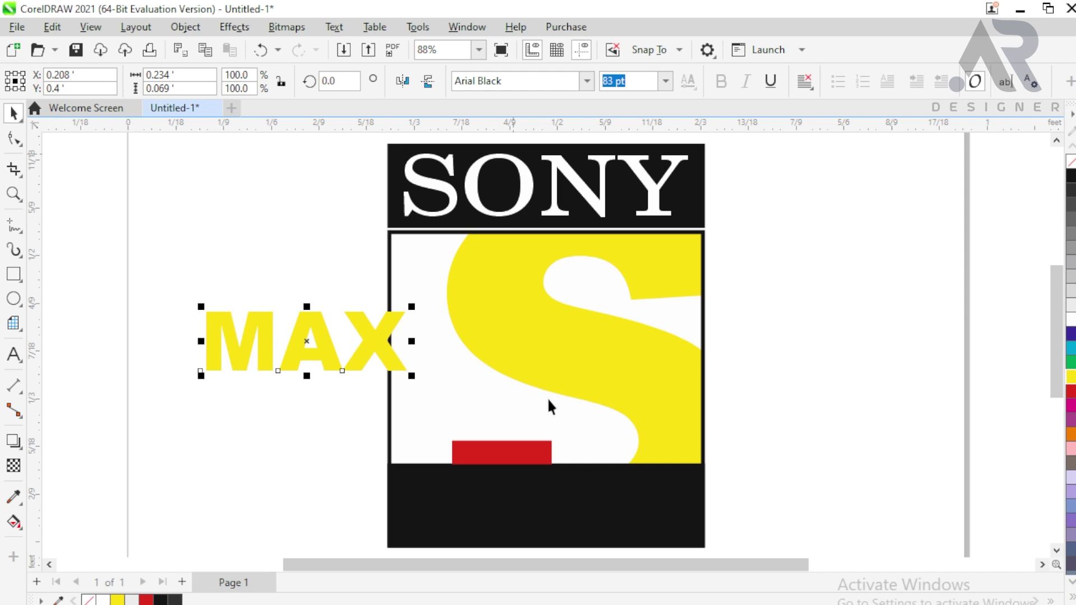
{"action": "left_click_drag", "start_coordinate": [322, 344], "coordinate": [543, 509]}
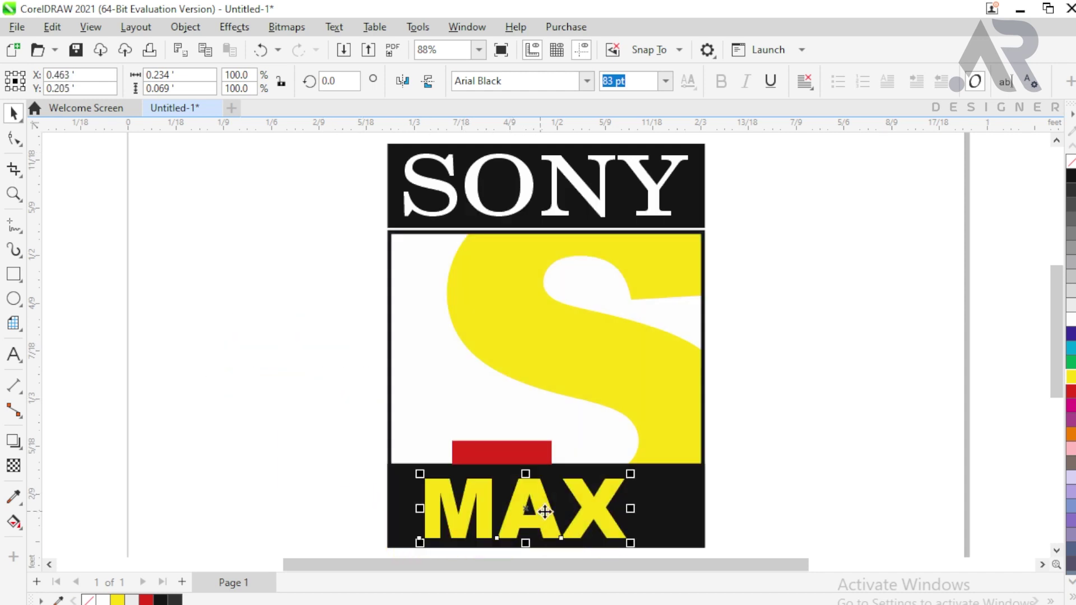
Stretch the MAX text horizontally on both sides to about 0.334 ft wide so it spans the lower black strip.
{"action": "left_click_drag", "start_coordinate": [632, 506], "coordinate": [686, 507]}
{"action": "left_click_drag", "start_coordinate": [419, 508], "coordinate": [401, 507]}
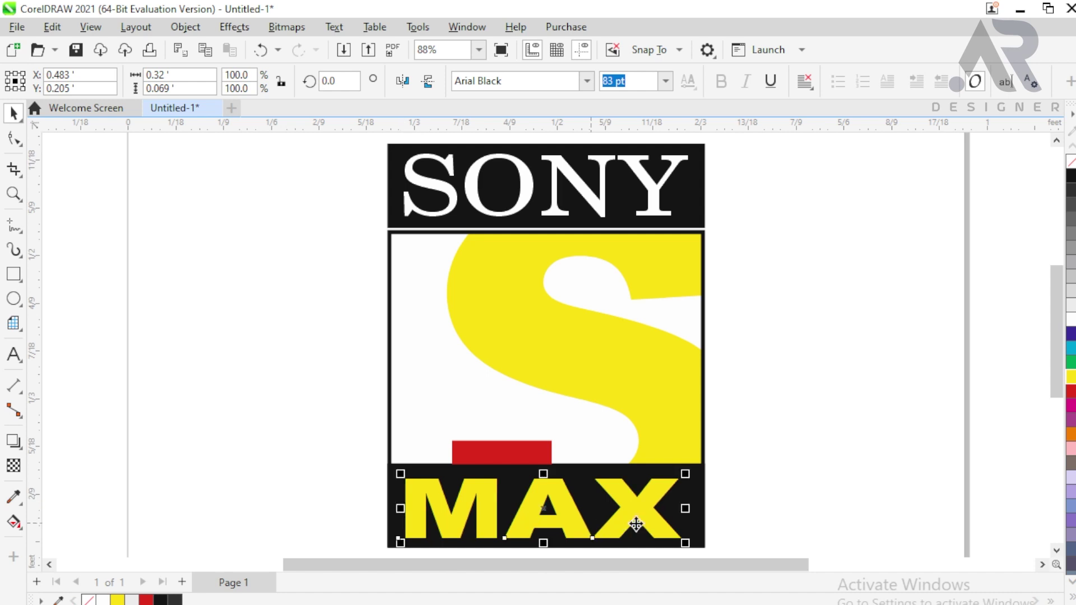
{"action": "left_click_drag", "start_coordinate": [686, 509], "coordinate": [695, 512]}
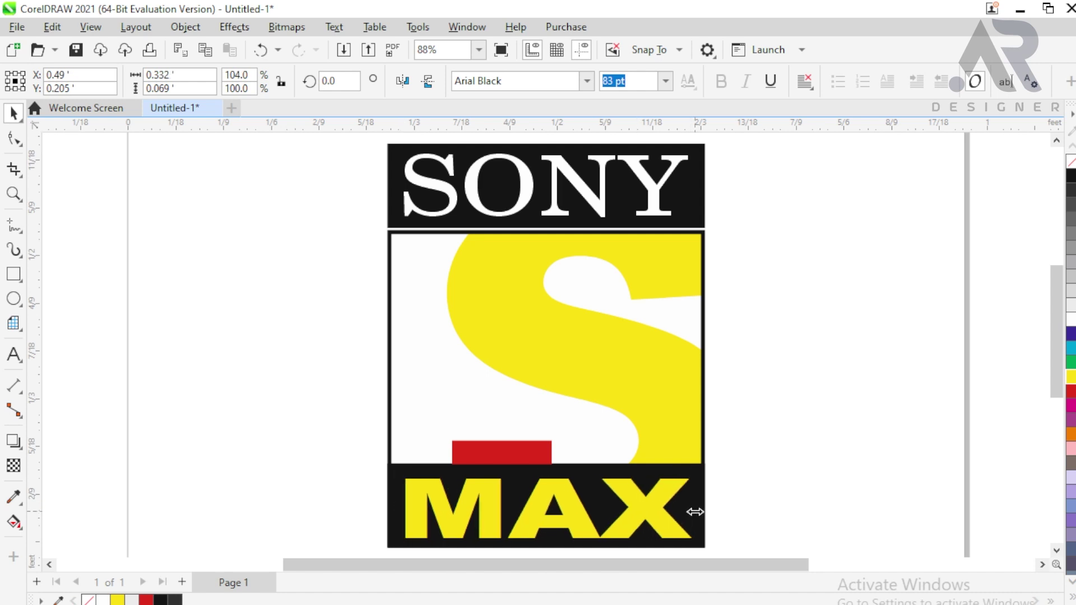
{"action": "left_click_drag", "start_coordinate": [695, 512], "coordinate": [697, 512]}
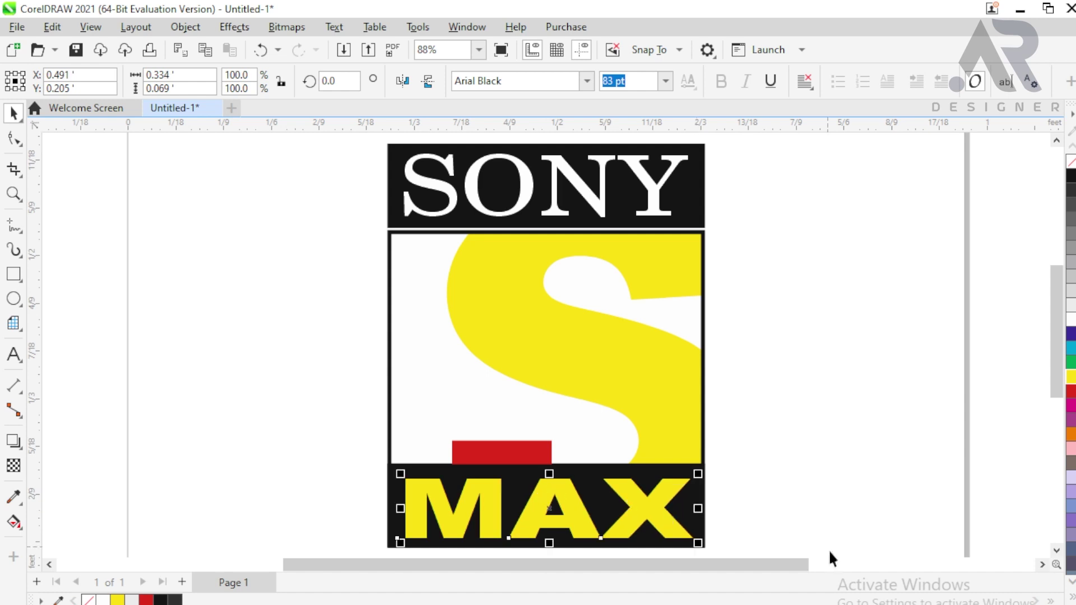
Nudge the MAX text slightly up within the lower strip and extend its left side to about 0.339 ft total width.
{"action": "key", "text": "ctrl+plus"}
{"action": "key", "text": "ctrl+plus"}
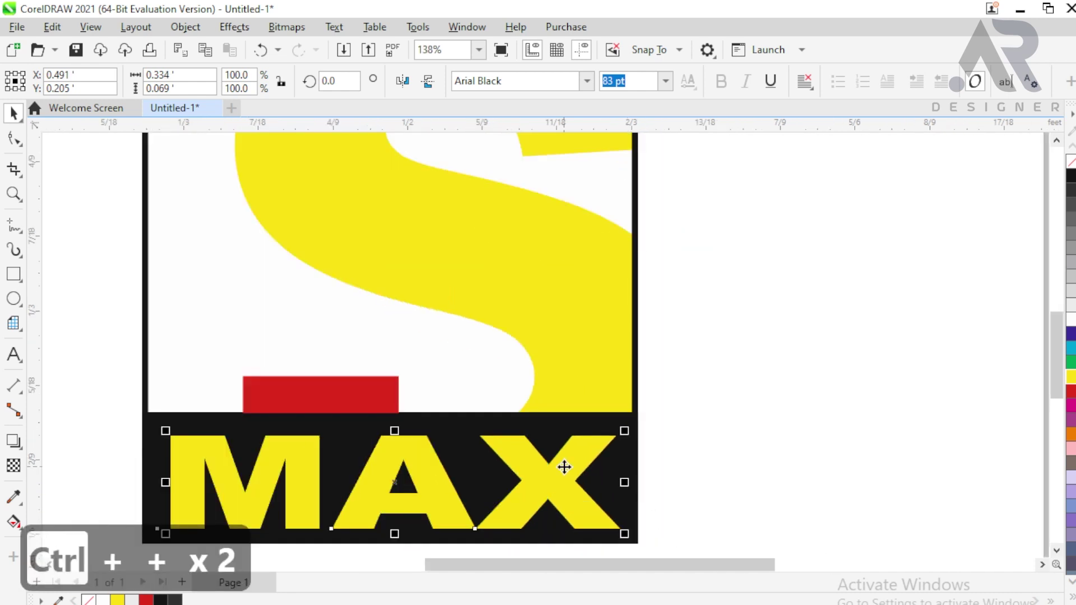
{"action": "key", "text": "Up"}
{"action": "key", "text": "Up"}
{"action": "key", "text": "Up"}
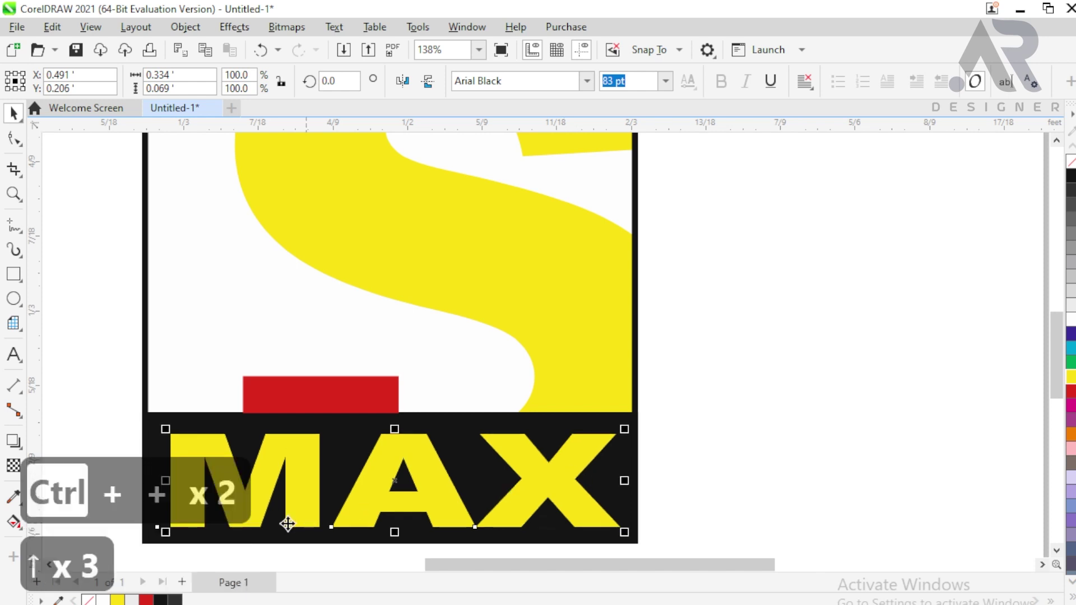
{"action": "scroll", "coordinate": [583, 456], "scroll_direction": "left", "scroll_amount": 5}
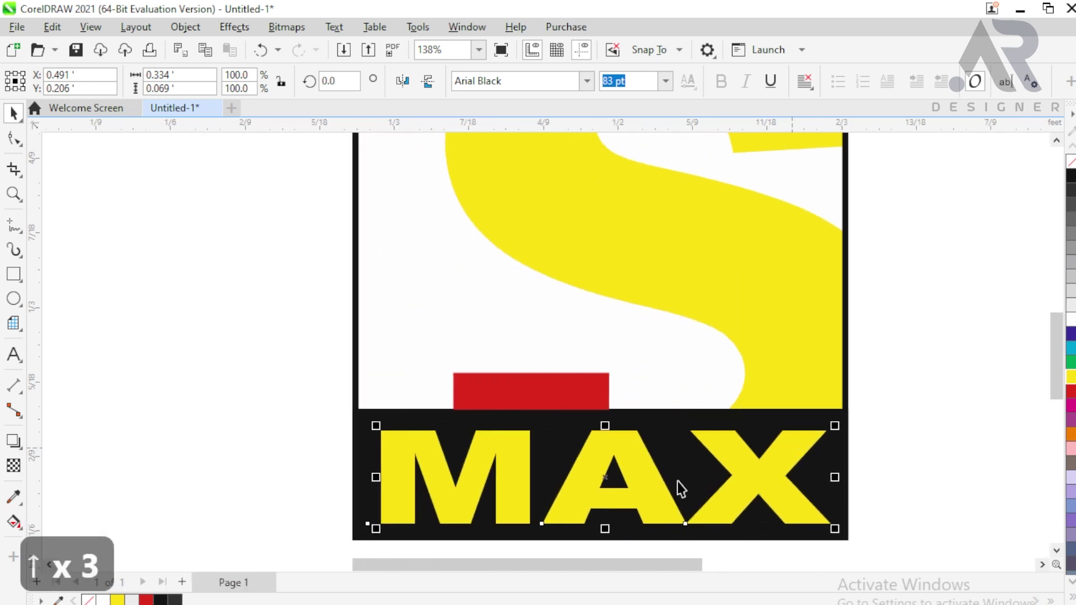
{"action": "left_click_drag", "start_coordinate": [377, 477], "coordinate": [370, 478]}
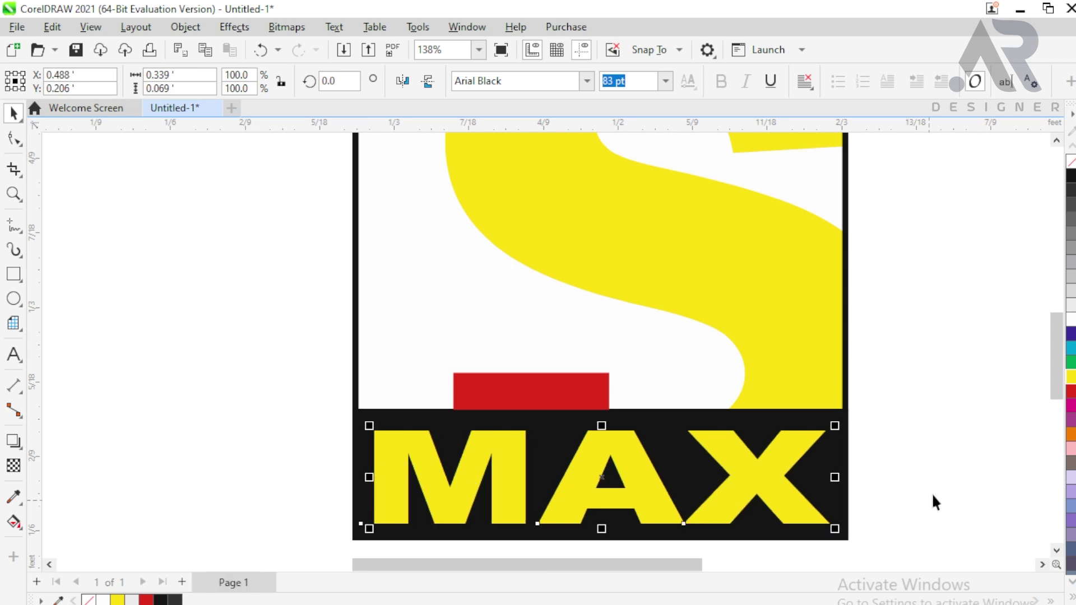
{"action": "left_click", "coordinate": [931, 456]}
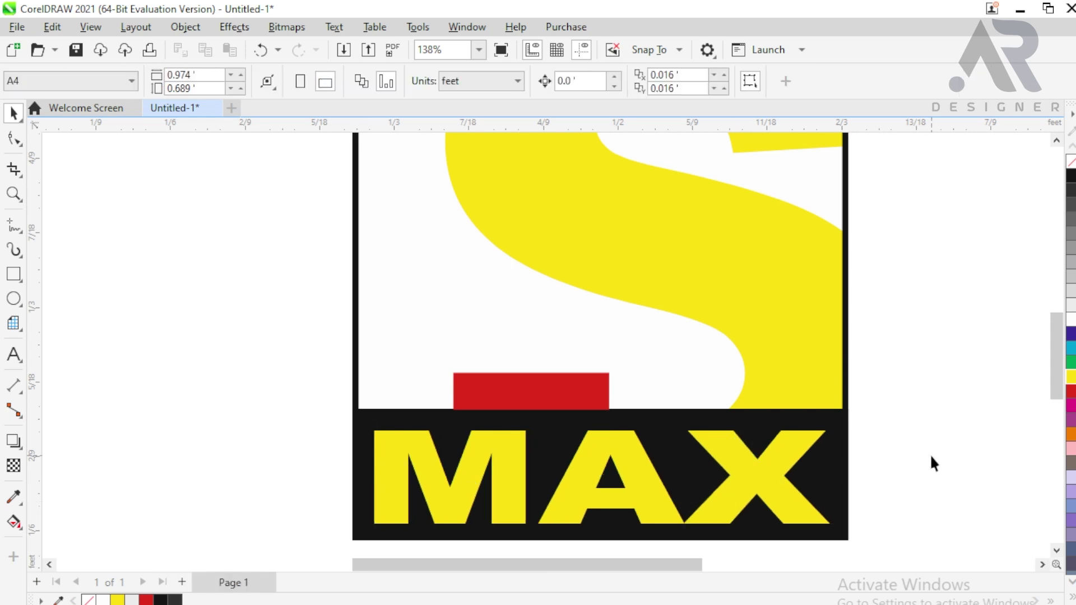
{"action": "key", "text": "shift+F4"}
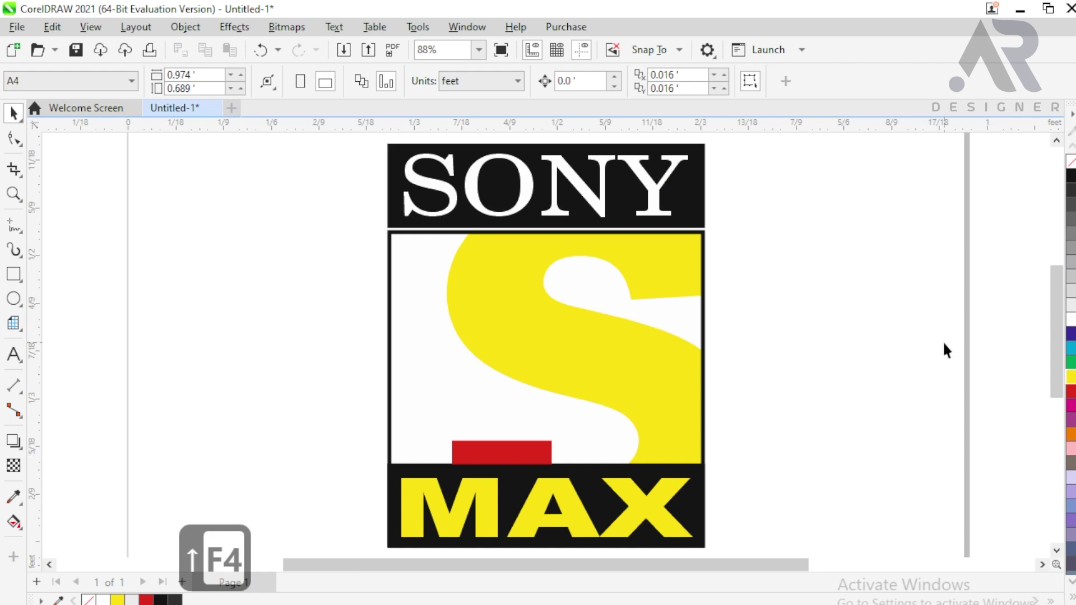